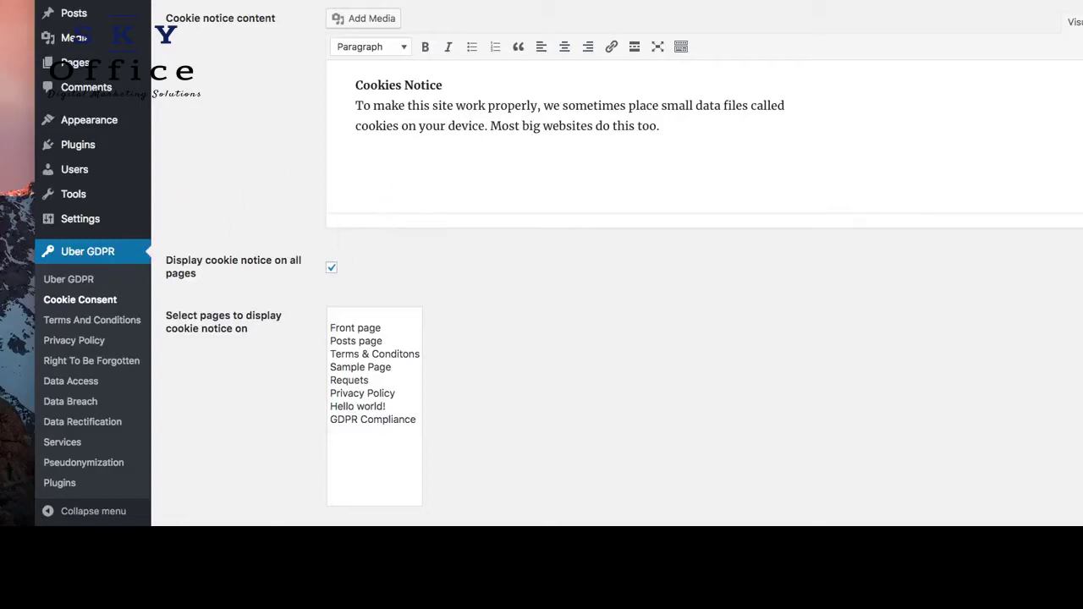
Open the Uber GDPR overview page and highlight the numbered list of plugin features
scroll(277, 454, down, 1)
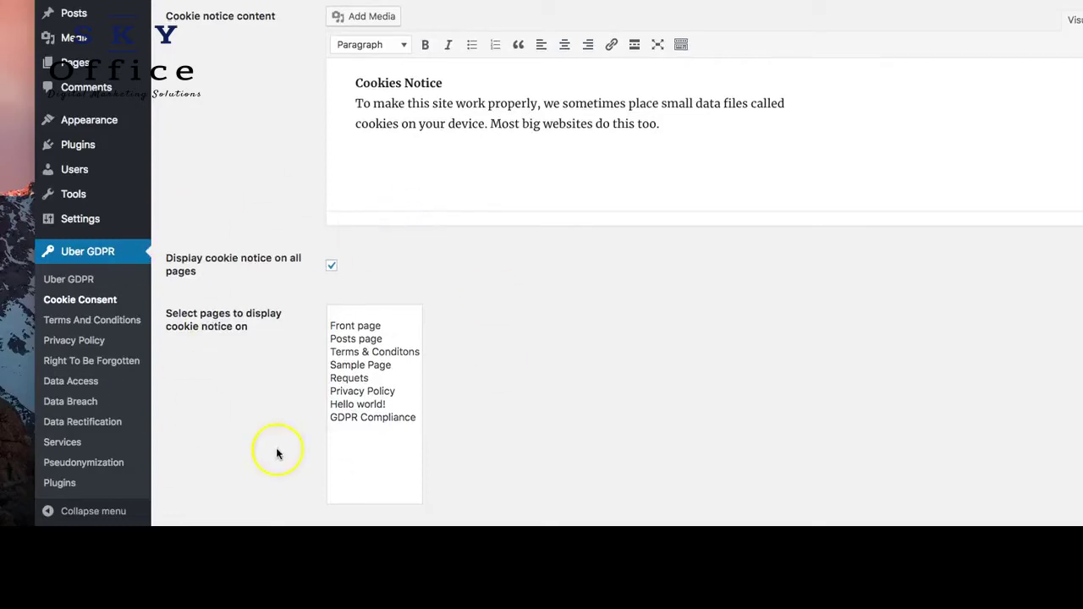
click(73, 287)
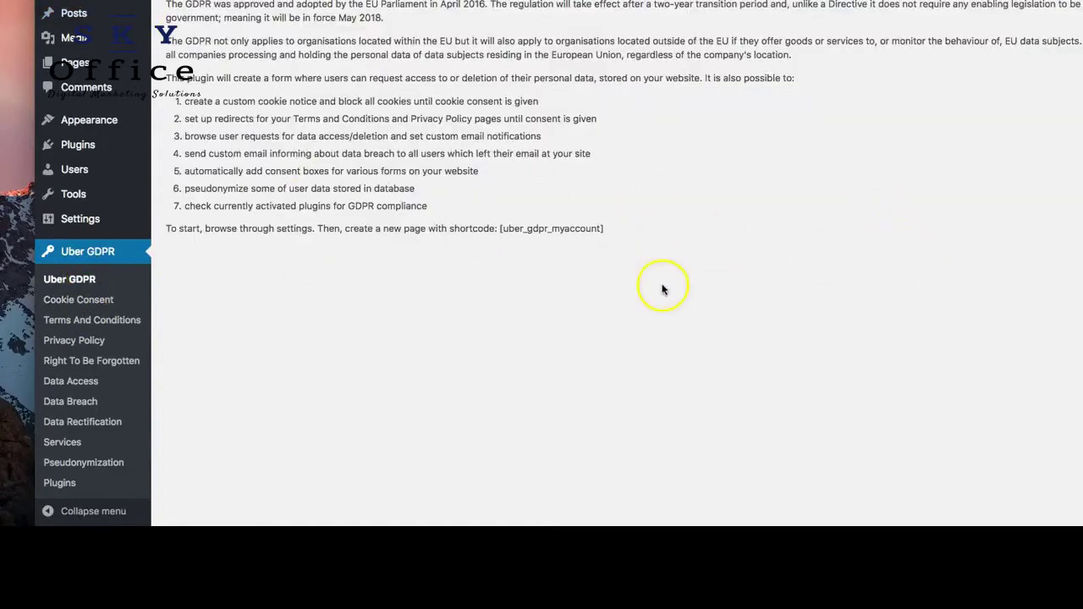
drag(180, 101, 462, 214)
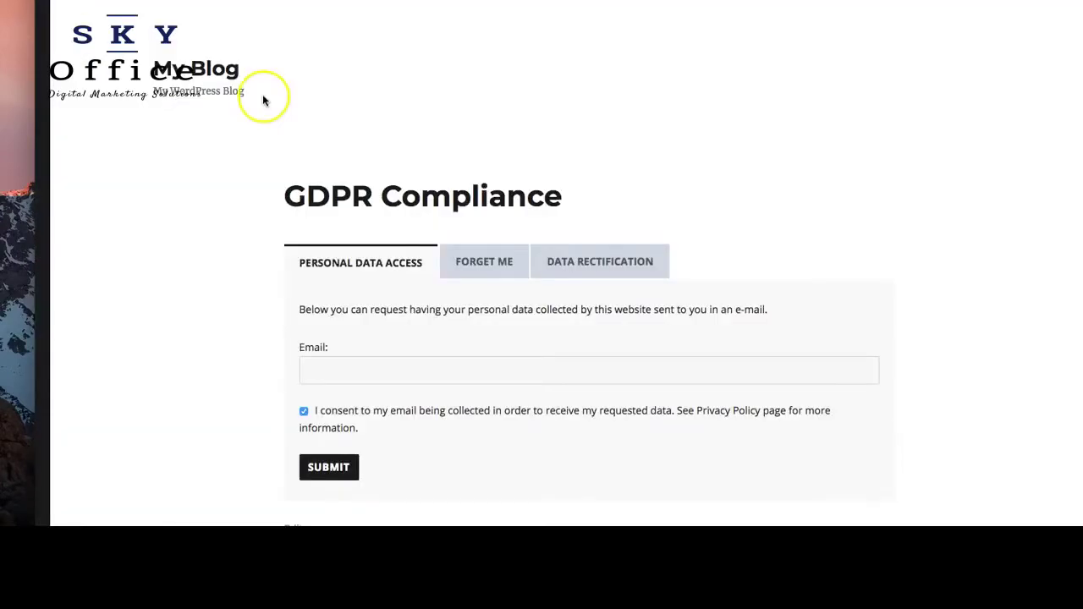
Tick the email consent checkbox in the GDPR Compliance page's Personal Data Access form and activate its Email field
scroll(261, 97, down, 3)
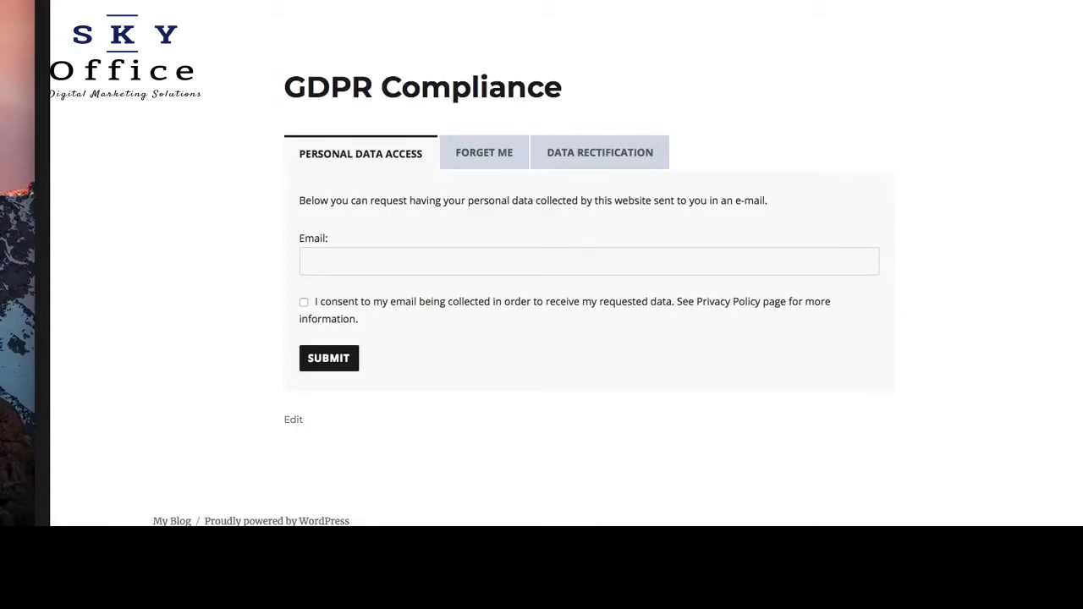
click(304, 303)
click(362, 267)
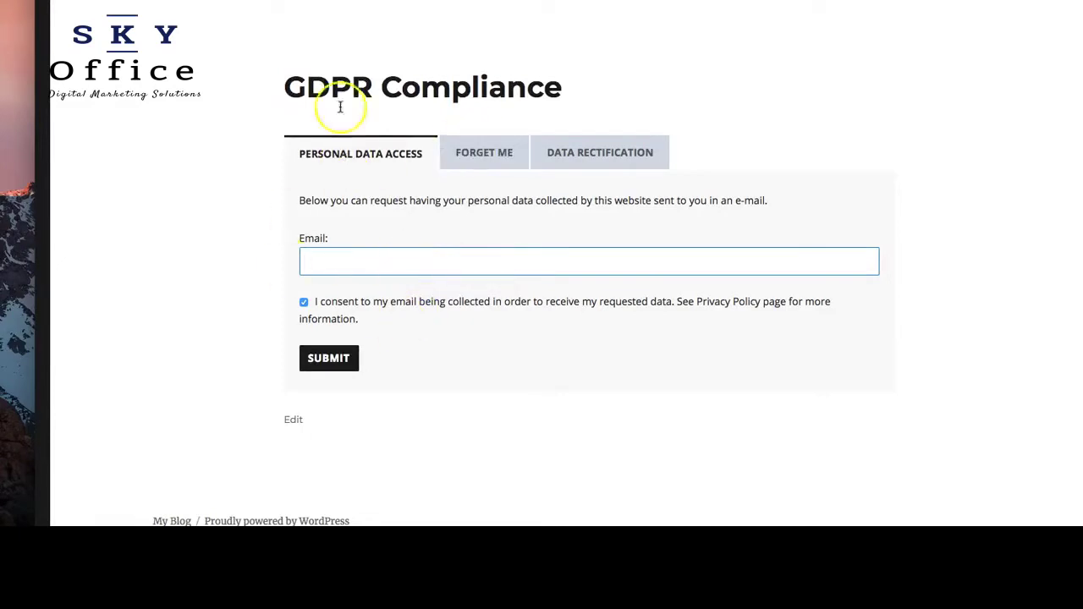
Examine the Forget Me and Data Rectification request forms on the GDPR Compliance page, including the Current data, Rectified data and Email fields
click(485, 151)
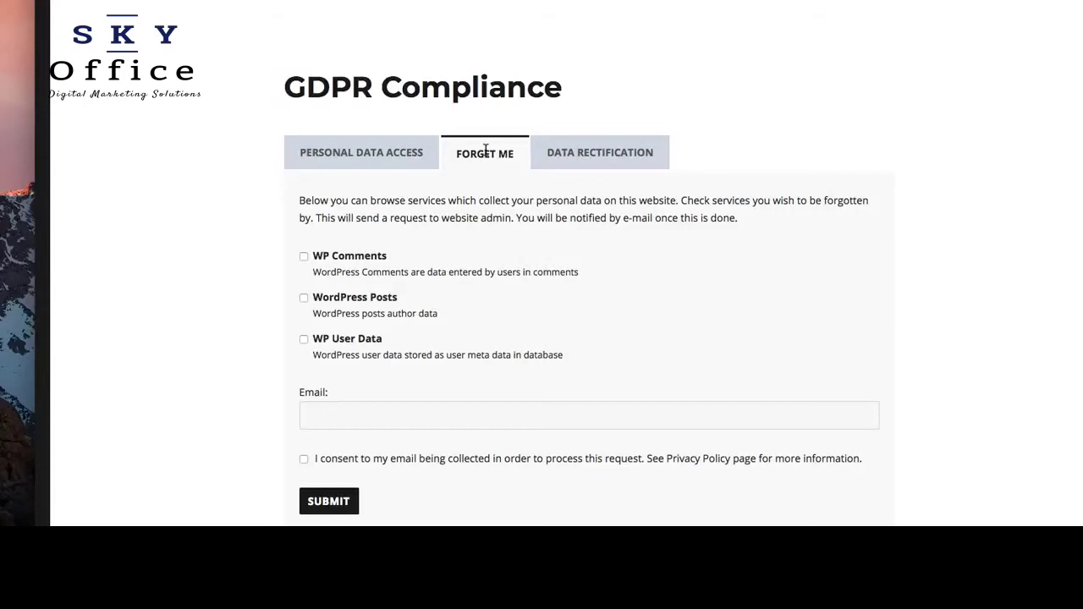
click(570, 154)
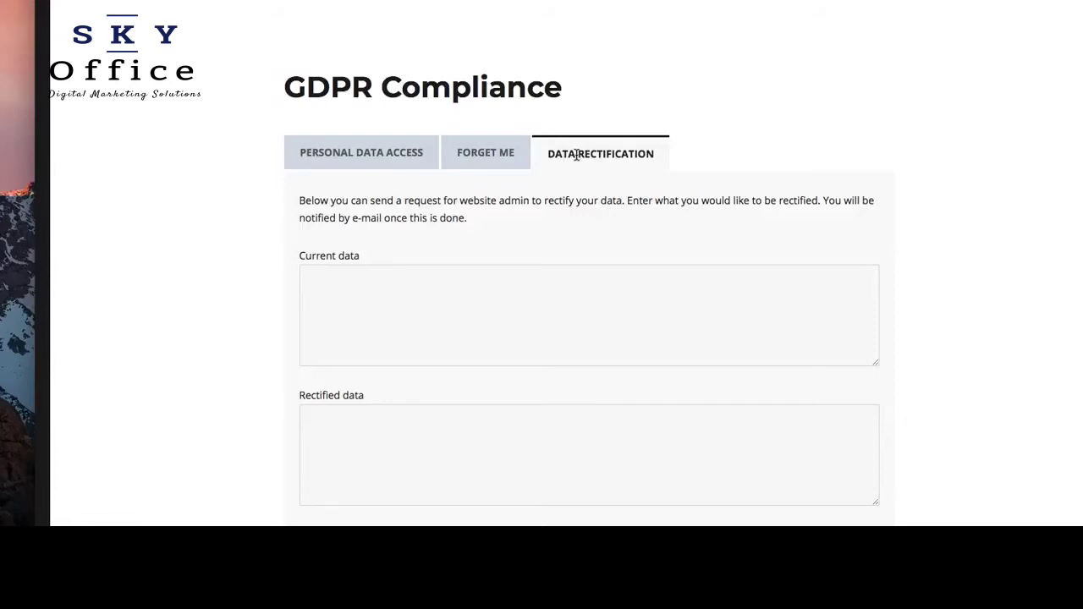
click(394, 321)
click(394, 319)
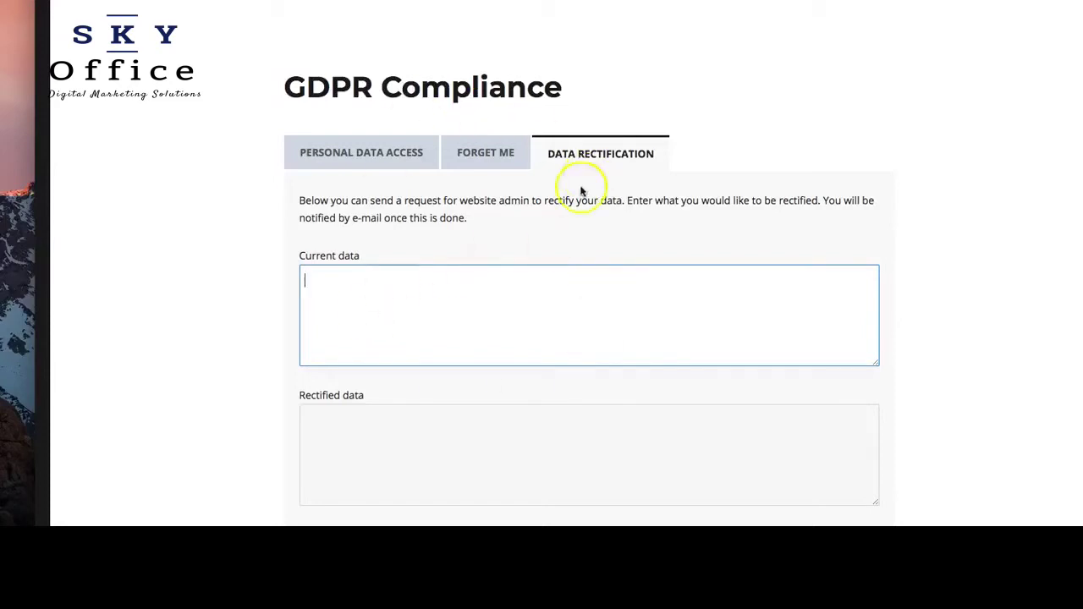
scroll(391, 380, down, 3)
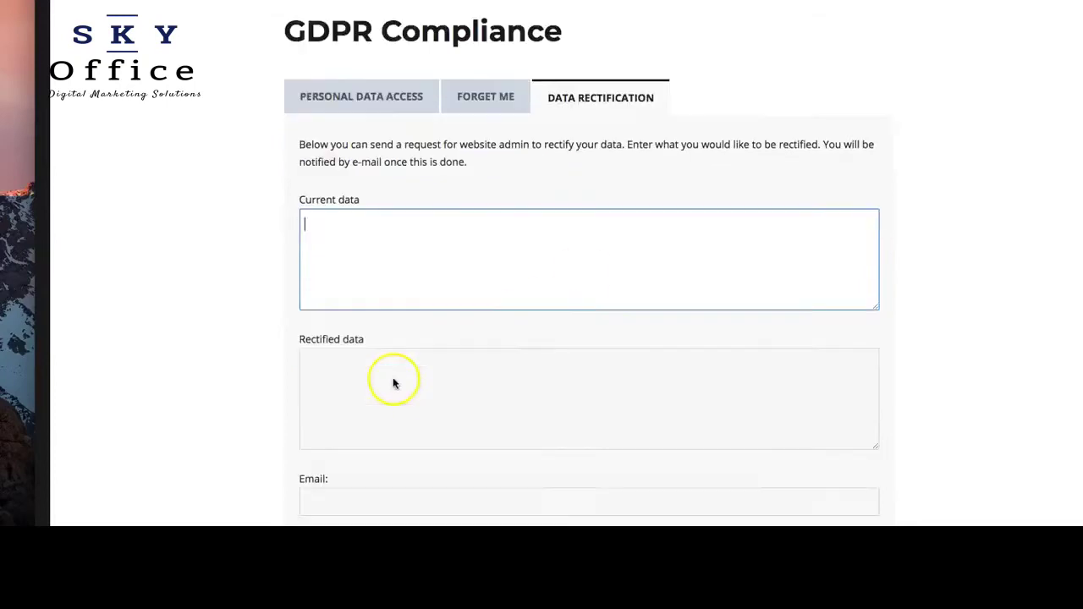
scroll(391, 364, up, 4)
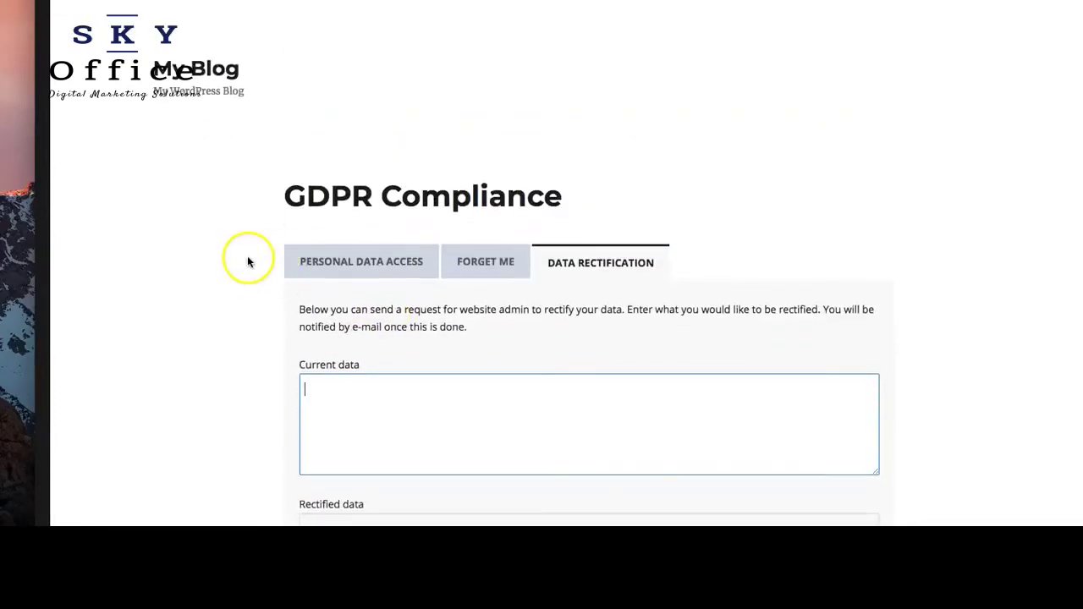
scroll(317, 171, down, 5)
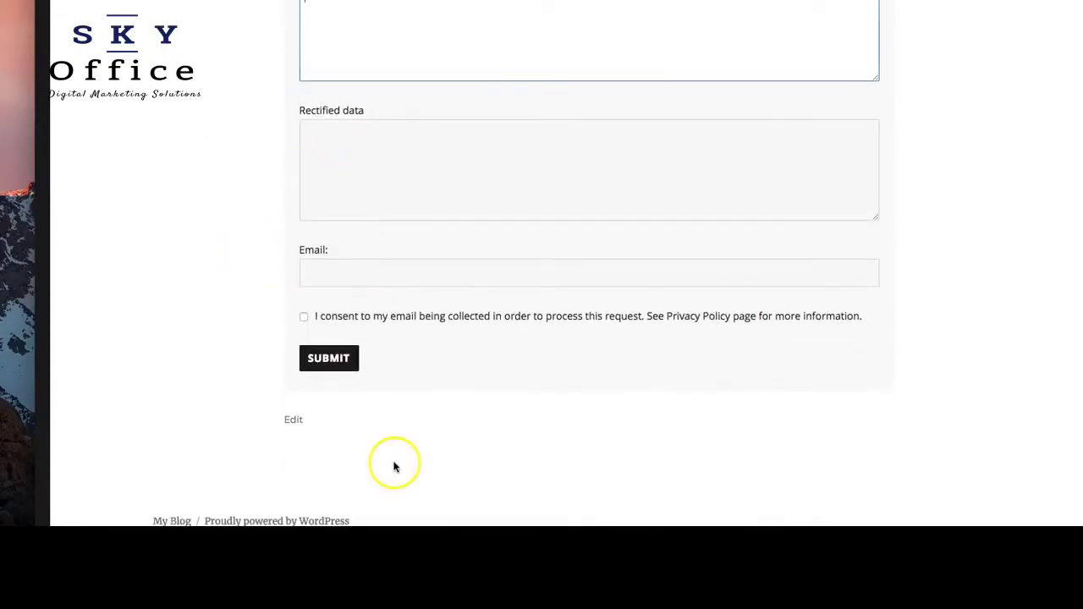
scroll(395, 461, up, 3)
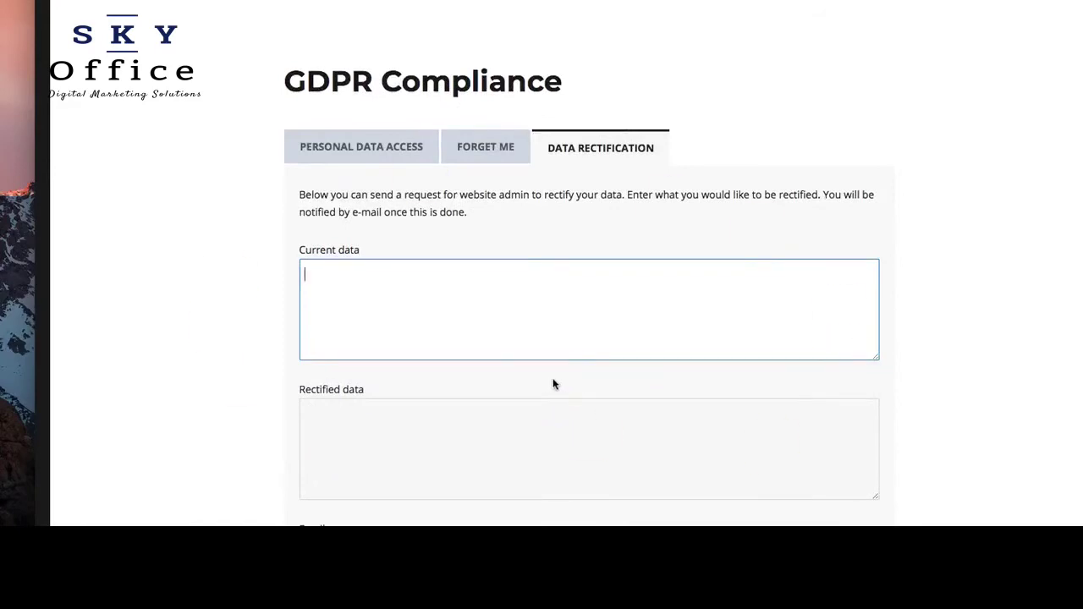
scroll(552, 379, up, 2)
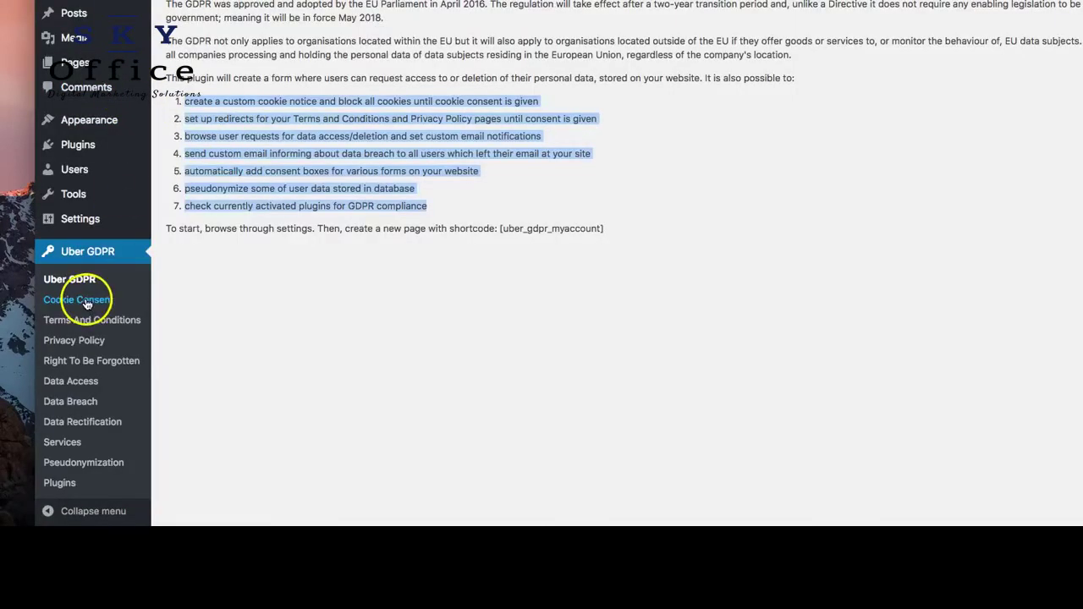
Open the plugin's Cookie Consent settings and load the site's front end in an incognito window
click(85, 303)
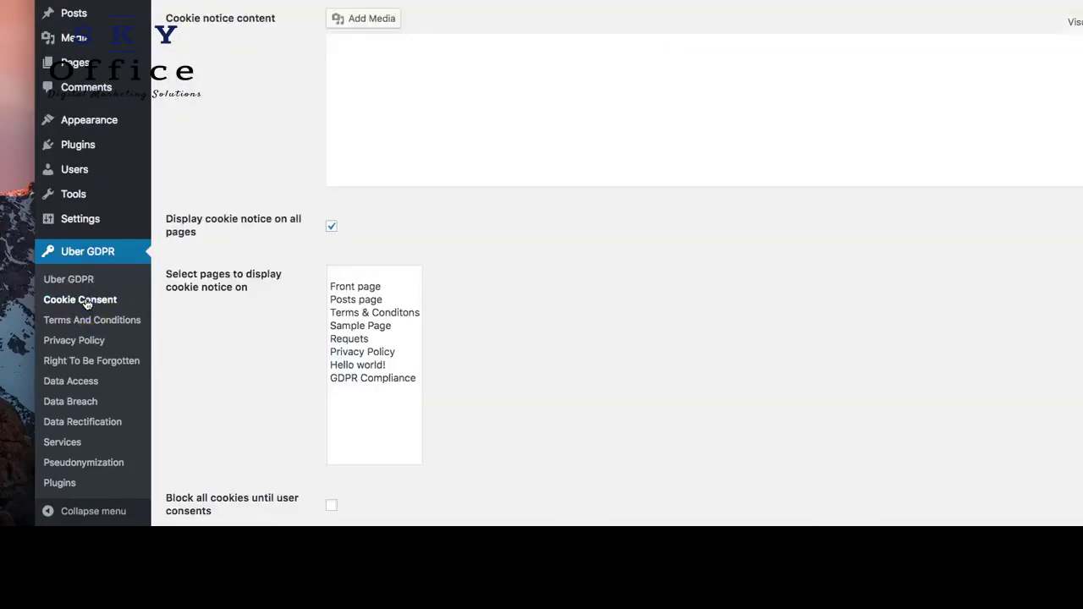
click(138, 261)
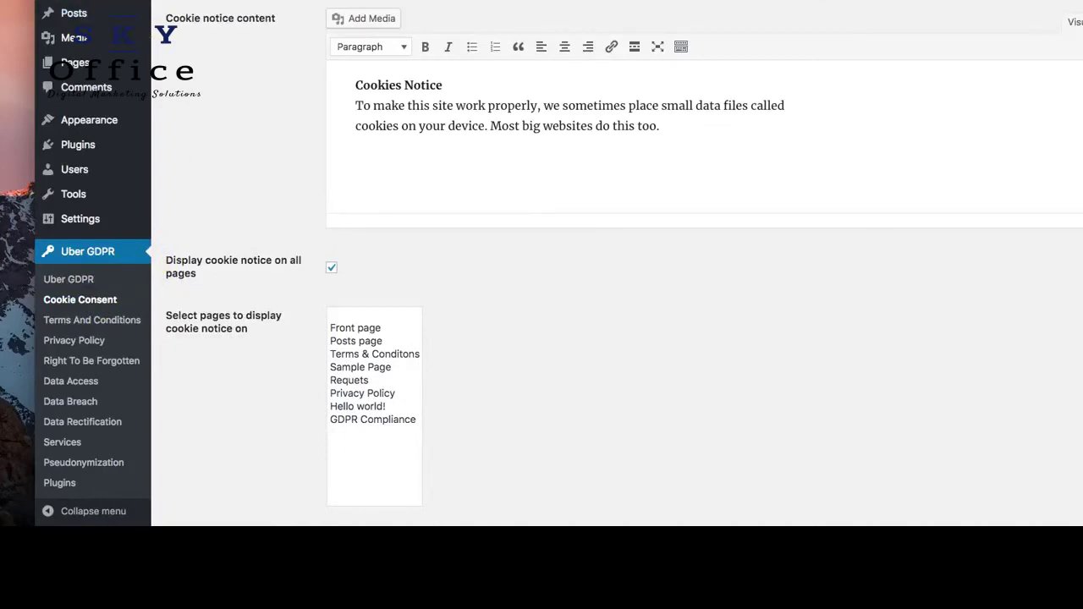
right_click(85, 1)
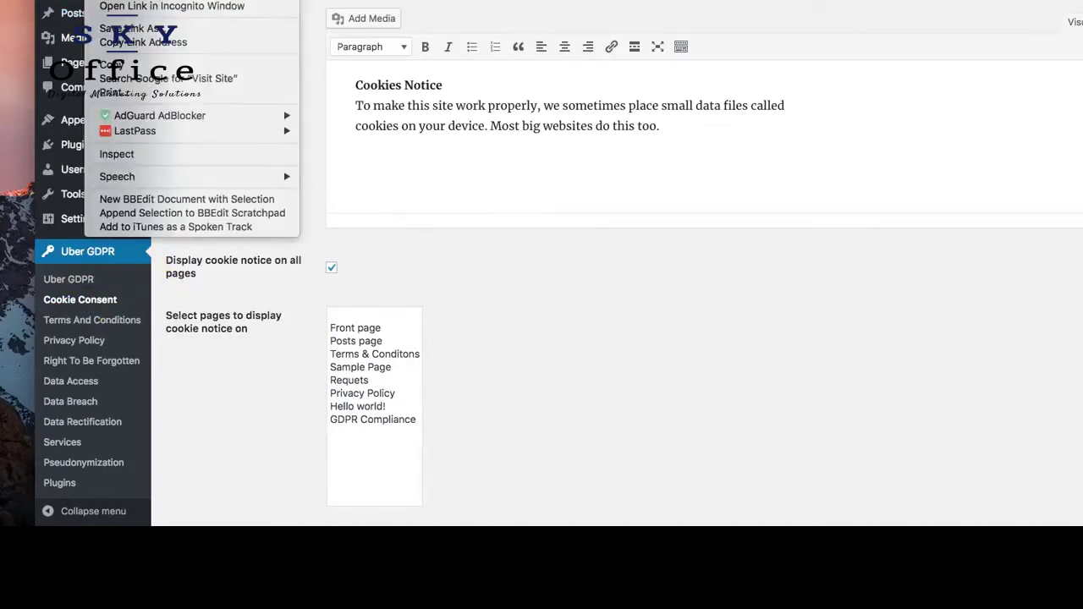
click(106, 6)
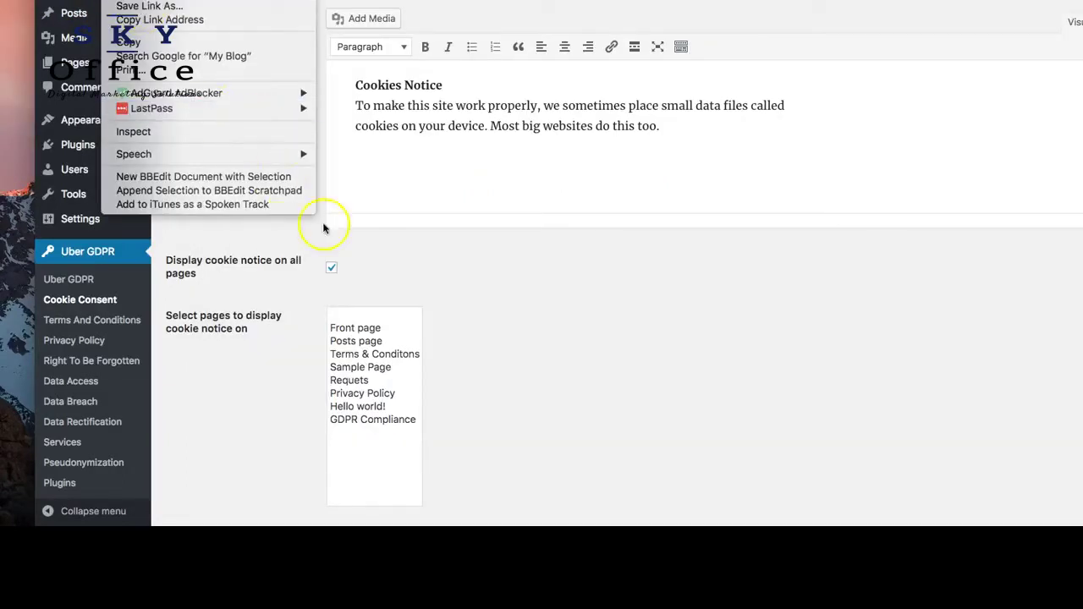
click(326, 225)
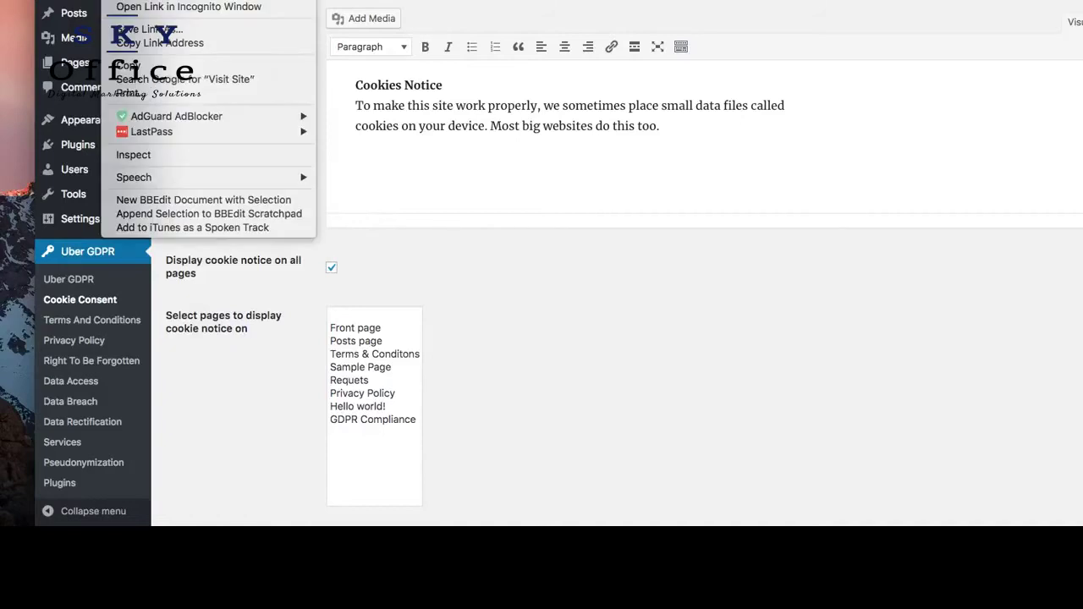
right_click(158, 8)
click(158, 8)
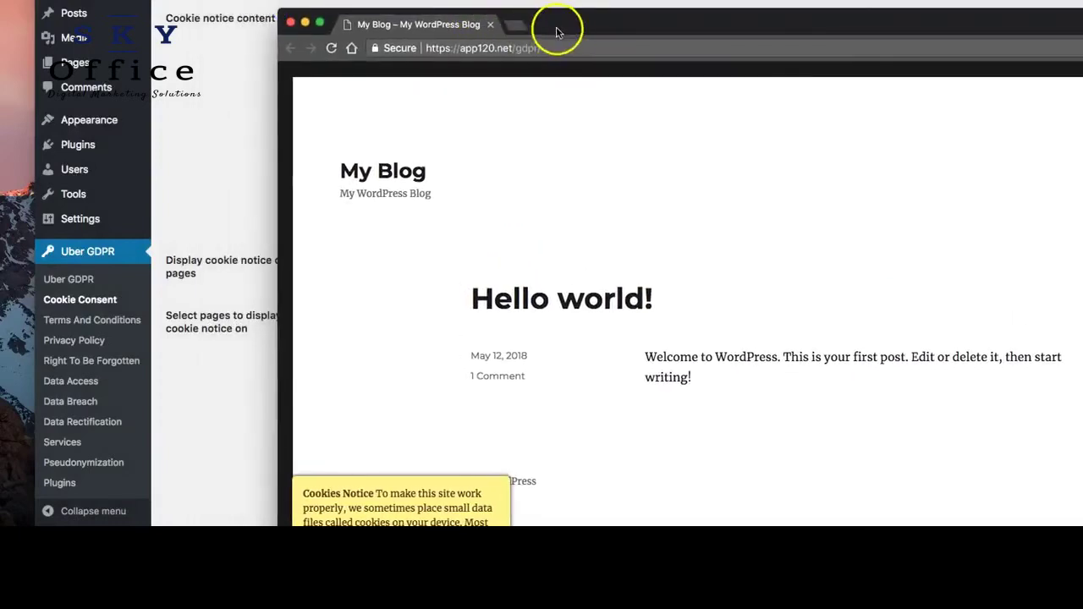
Reposition the incognito window to compare the site's cookie notice and its Accept and Read more options with the Cookie Consent settings
drag(555, 31, 553, 0)
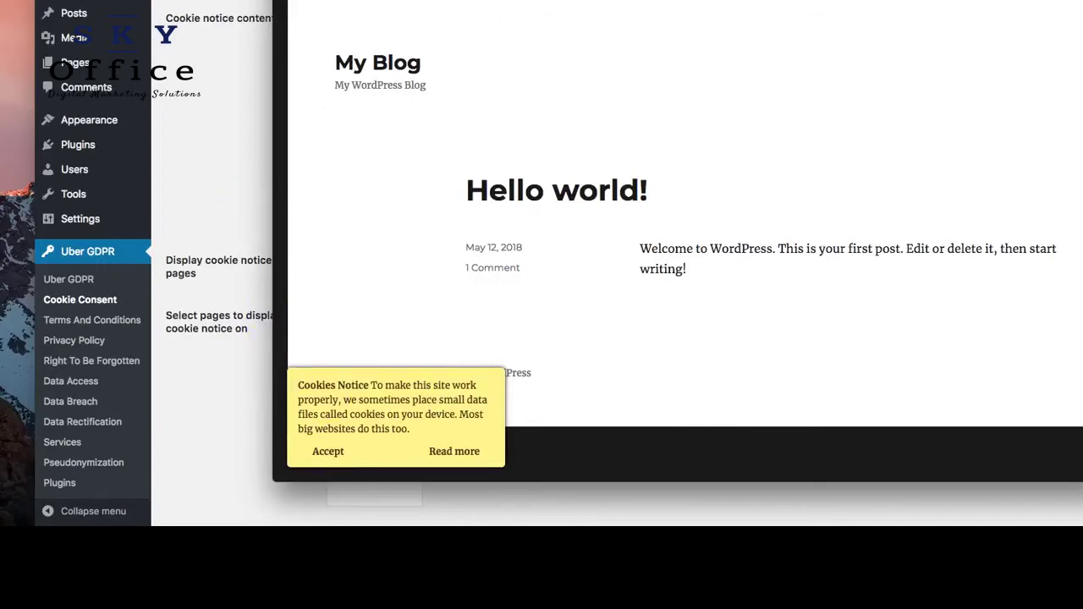
drag(471, 10, 637, 408)
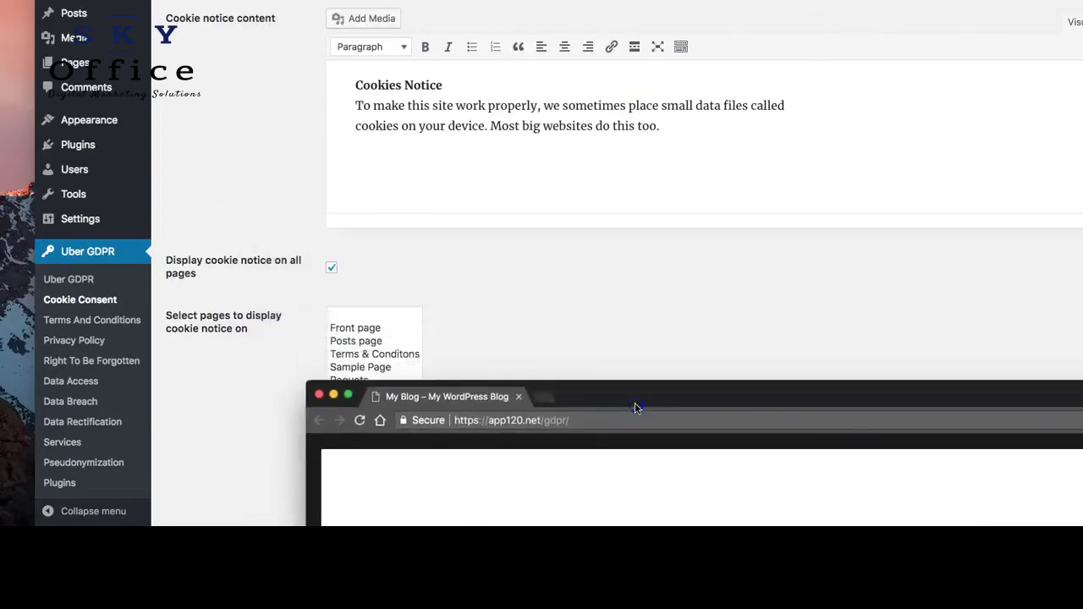
drag(637, 408, 636, 407)
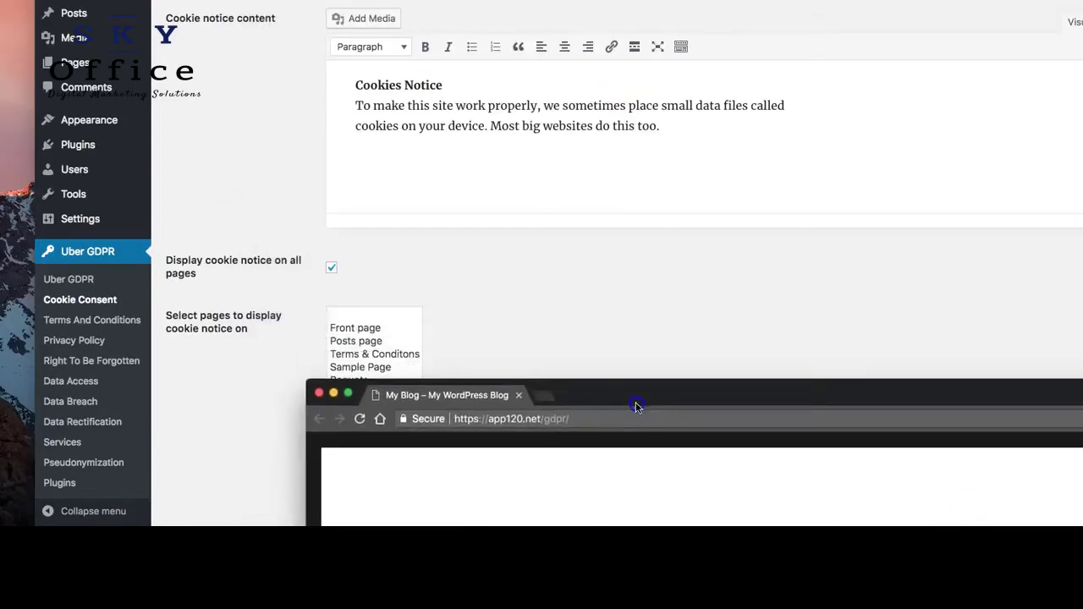
click(594, 320)
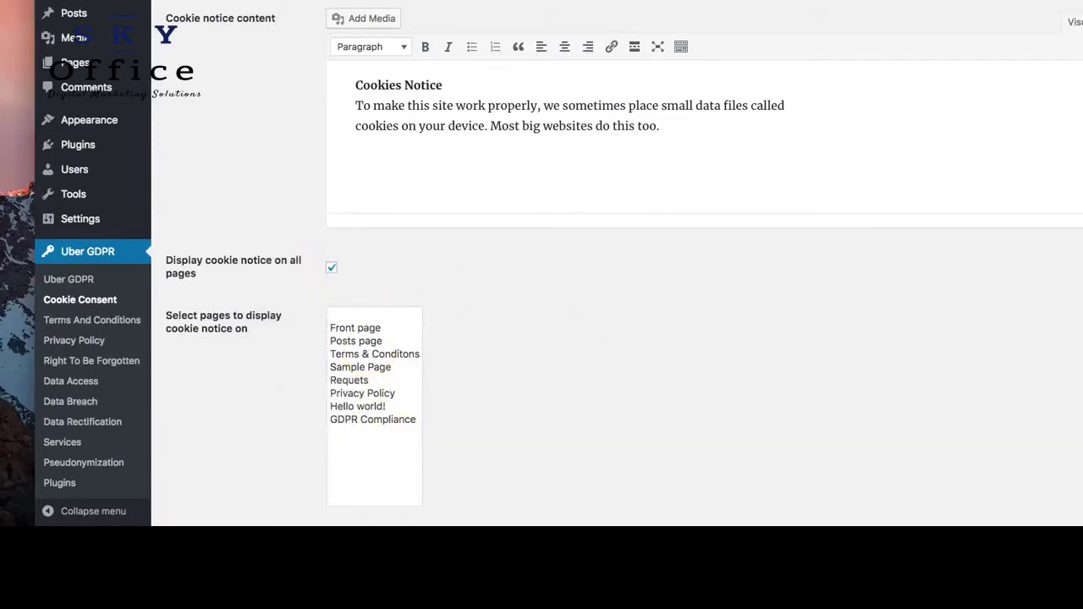
right_click(610, 541)
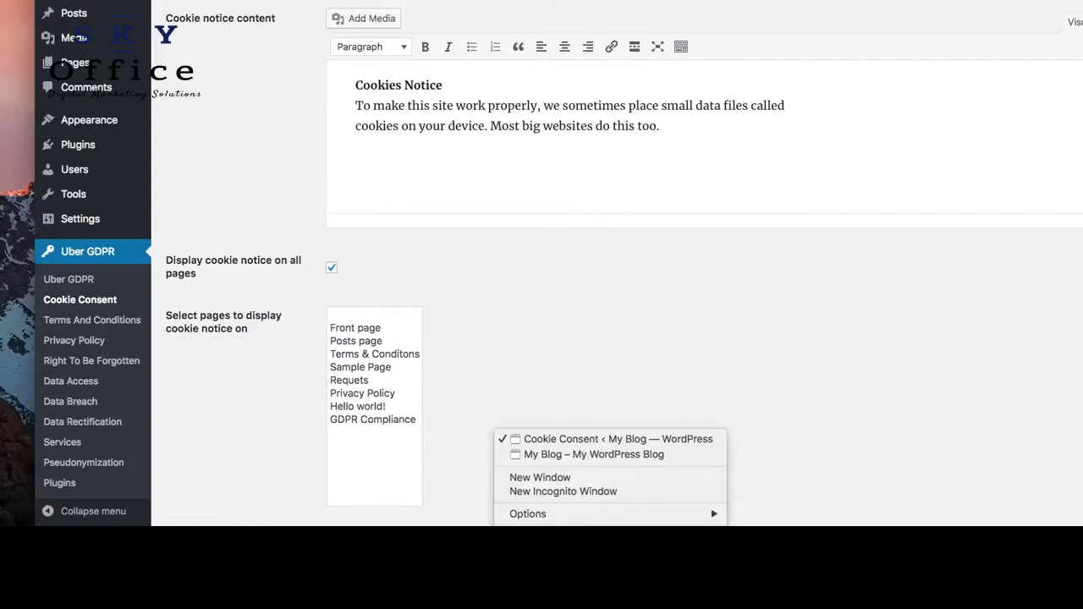
click(565, 456)
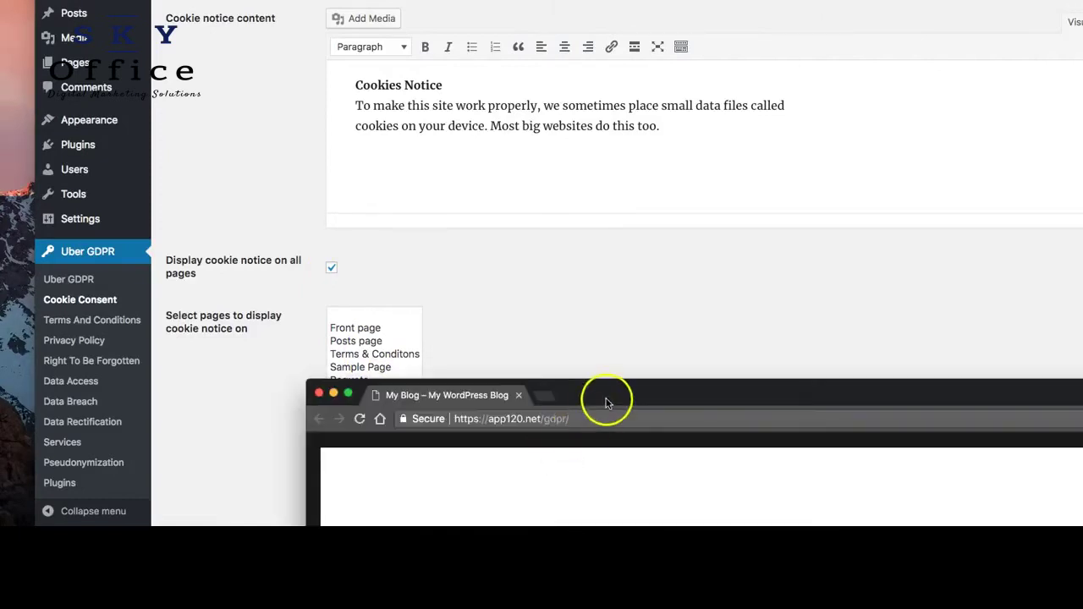
drag(604, 398, 595, 5)
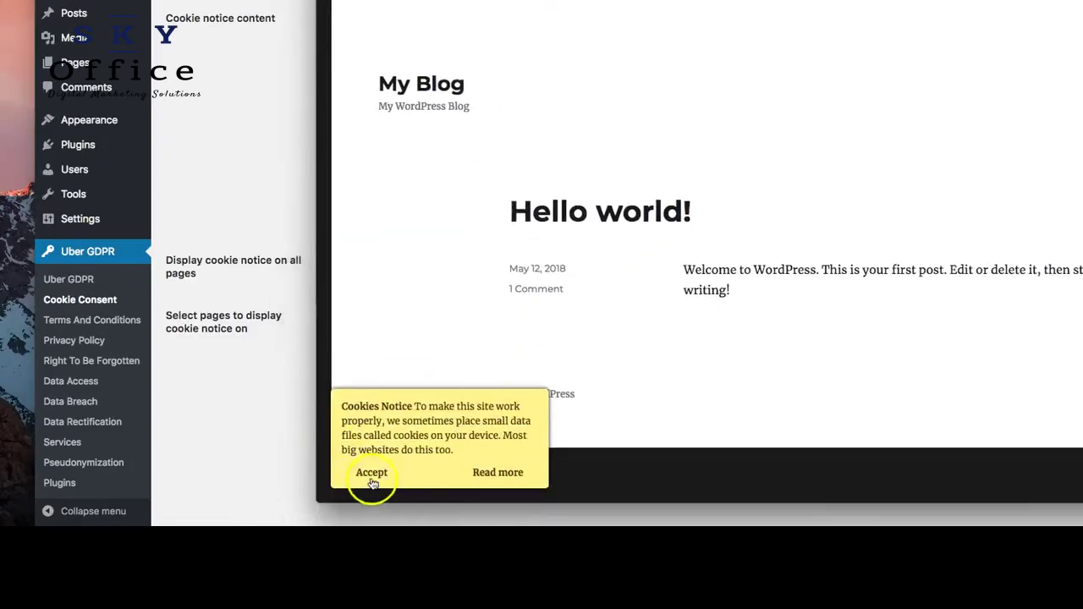
Open the plugin's Terms And Conditions settings and highlight the [uber_gdpr_terms_accept] shortcode in the instructions
click(223, 426)
click(108, 324)
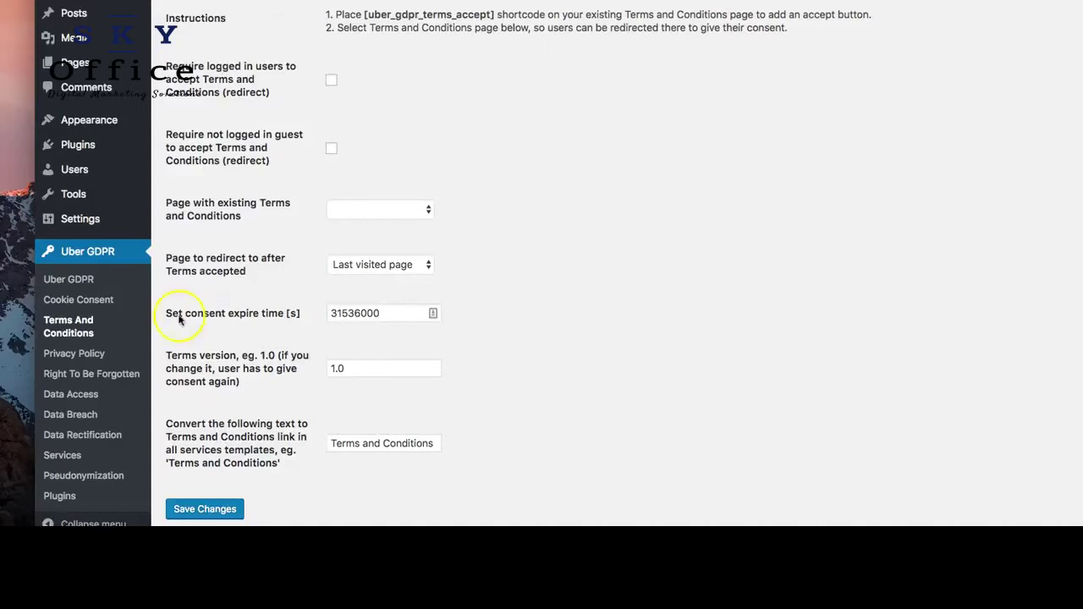
drag(364, 14, 494, 17)
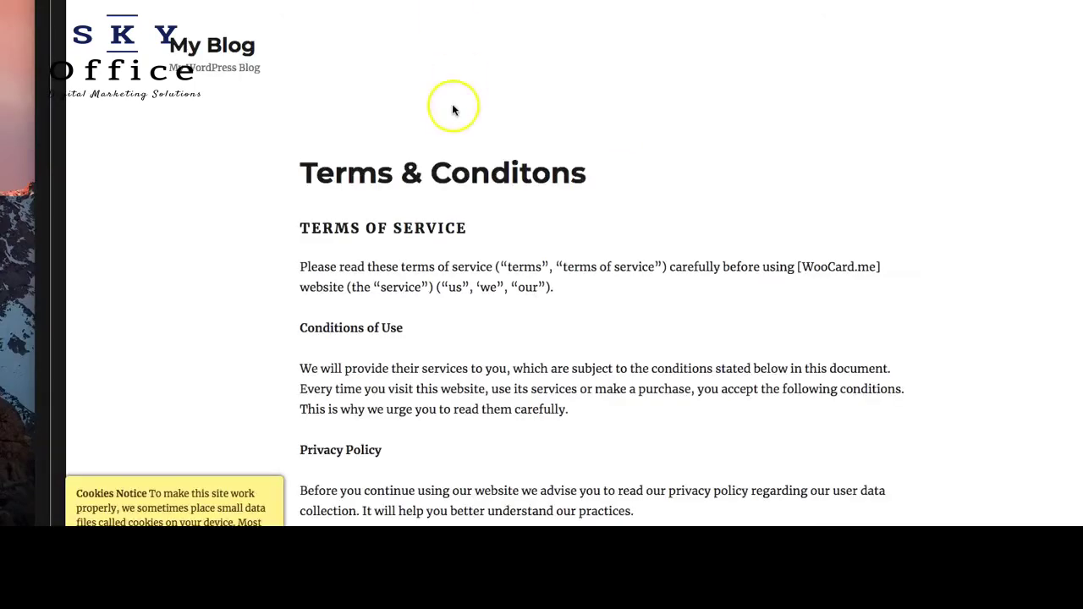
Read the site's Terms & Conditons page through to the end and accept the terms
scroll(435, 106, down, 2)
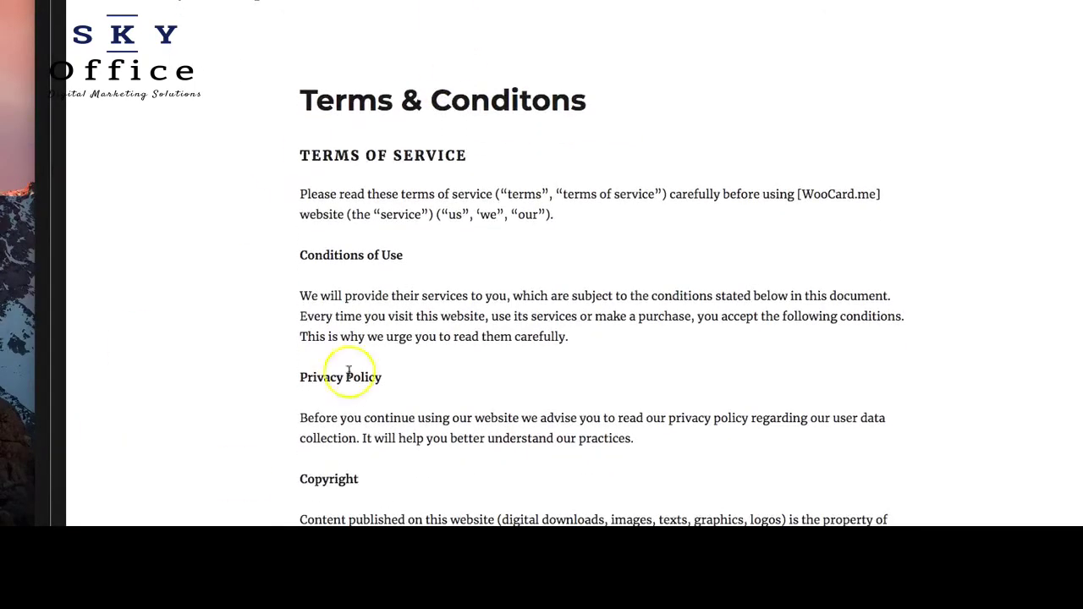
scroll(292, 296, down, 15)
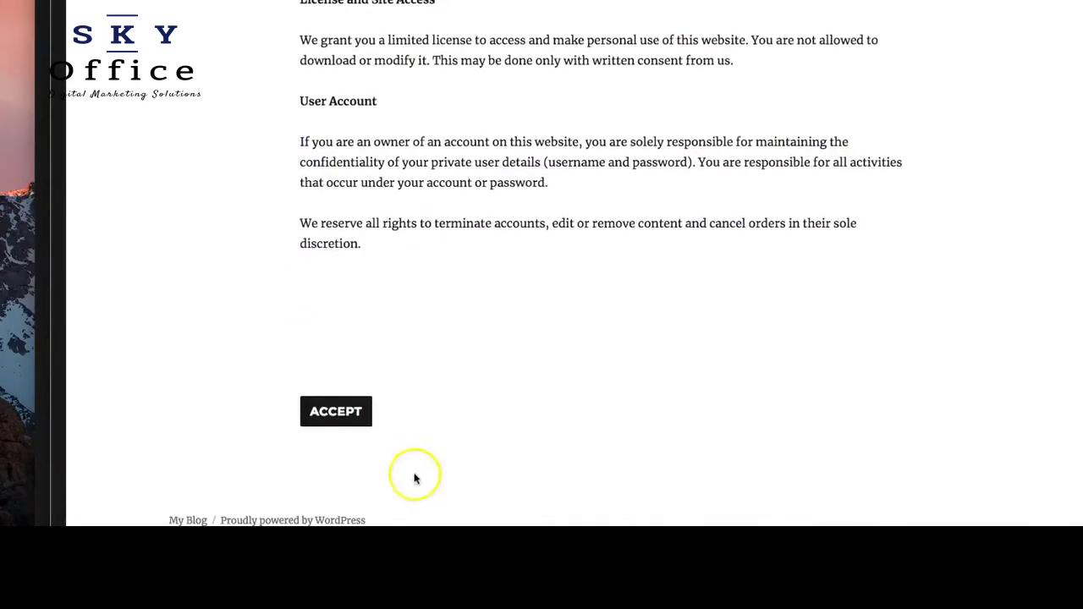
click(330, 413)
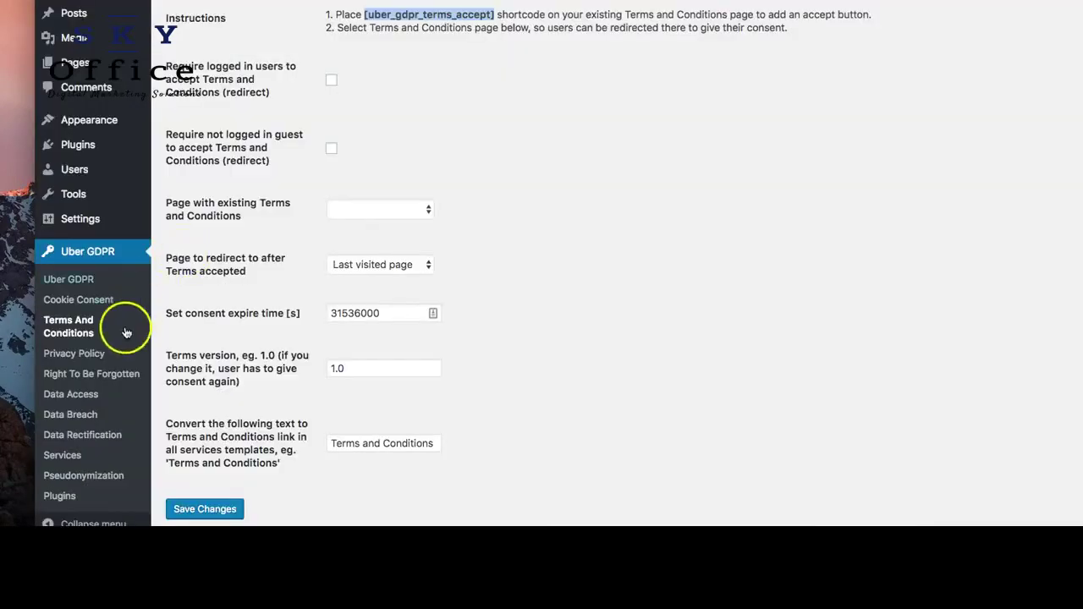
Open the plugin's Privacy Policy settings, followed by its Right To Be Forgotten settings
click(82, 359)
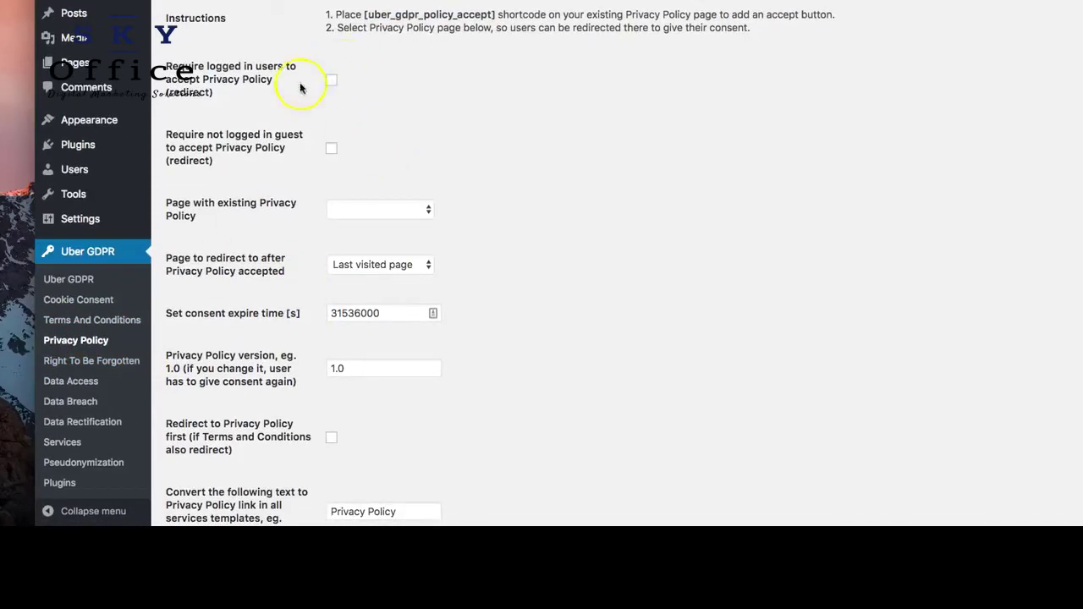
click(95, 363)
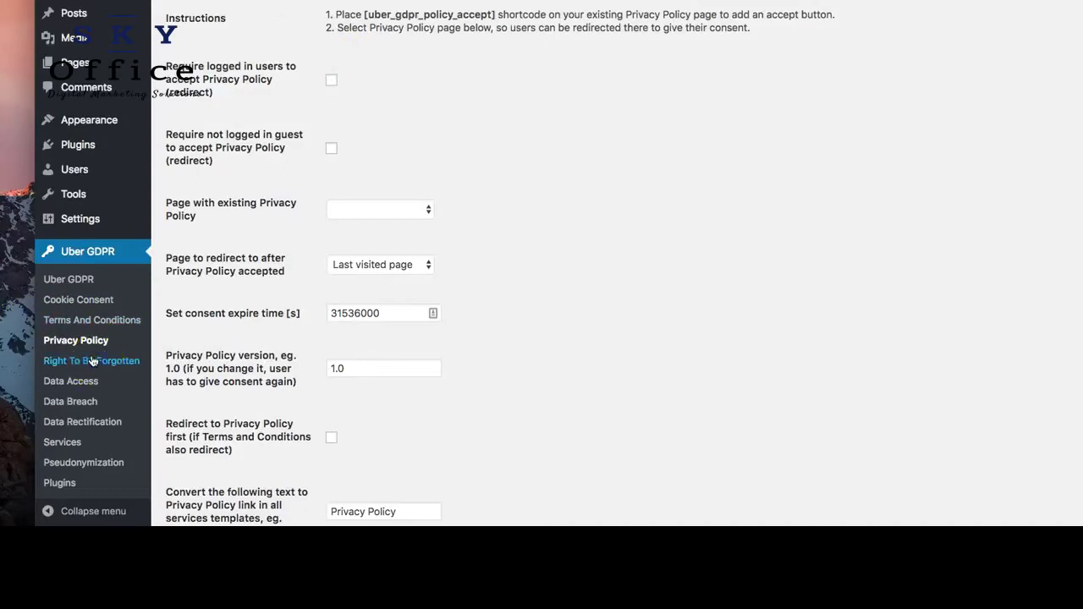
Review the Data Rectification form on the GDPR Compliance page down to its consent checkbox and submission option
scroll(375, 263, down, 6)
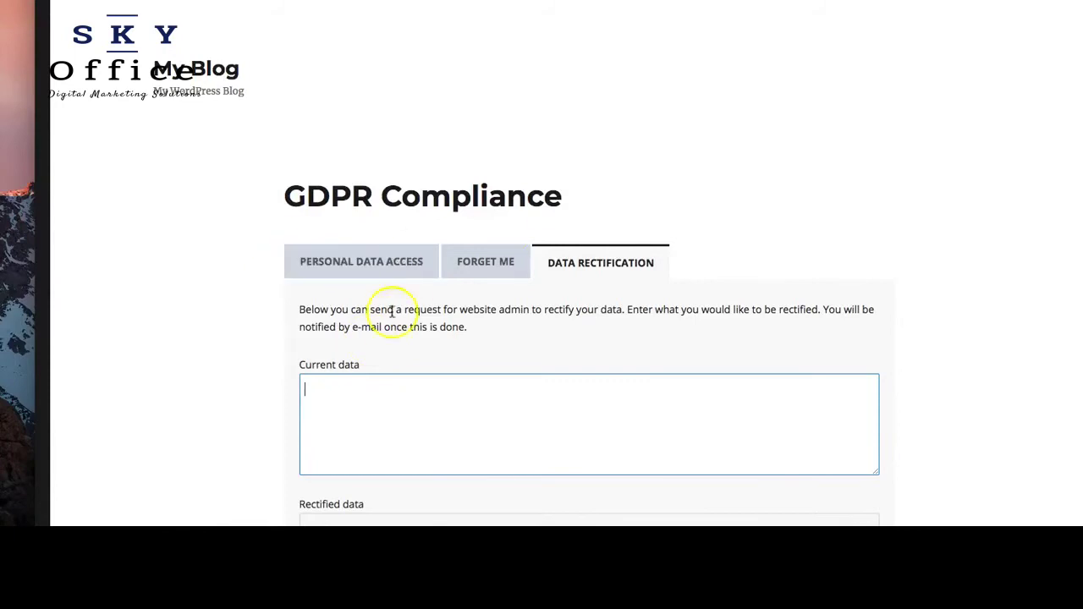
scroll(390, 237, down, 5)
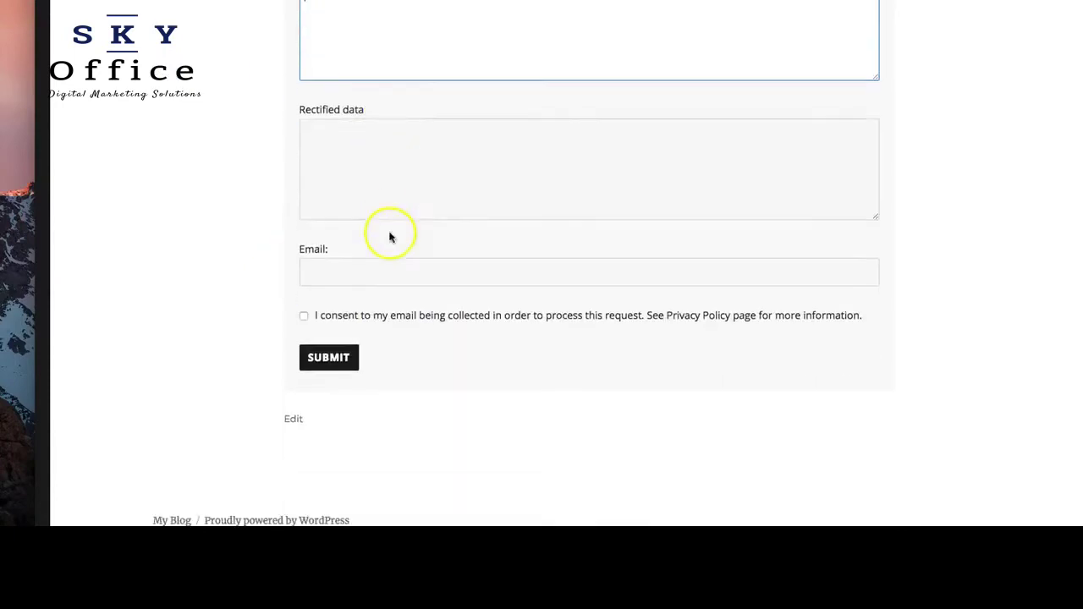
Open the Forget Me form, and try selecting all services for user ID 2 in the Right To Be Forgotten requests list
scroll(391, 237, up, 5)
click(511, 125)
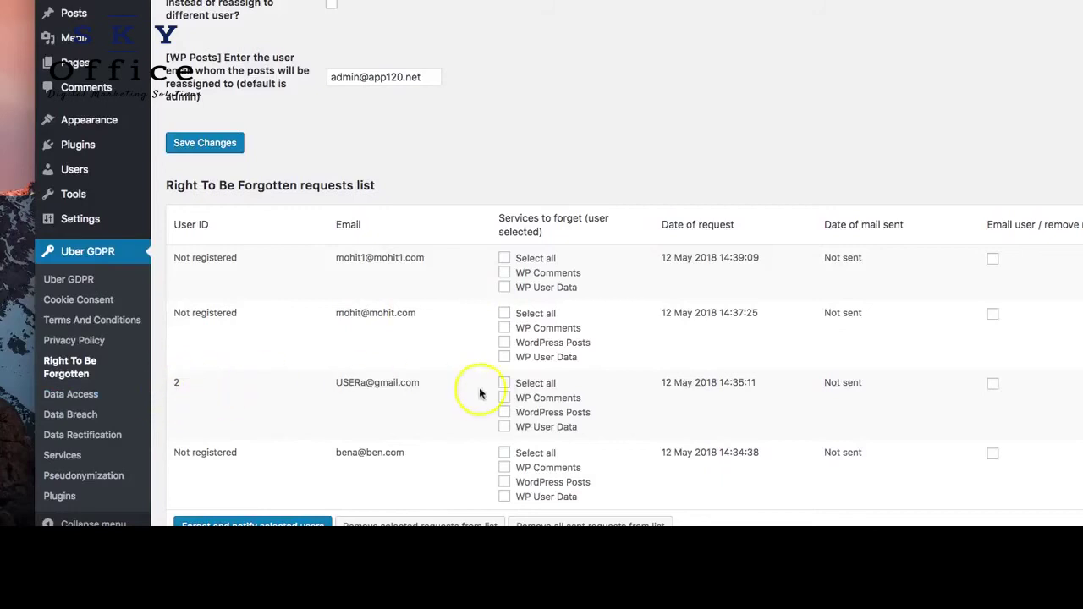
click(504, 384)
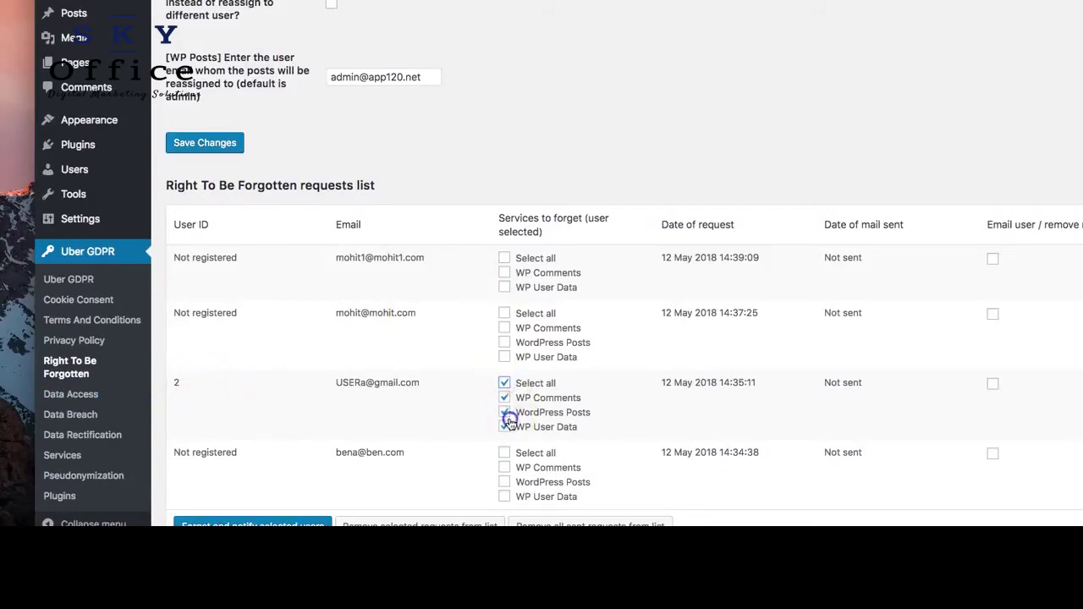
click(506, 385)
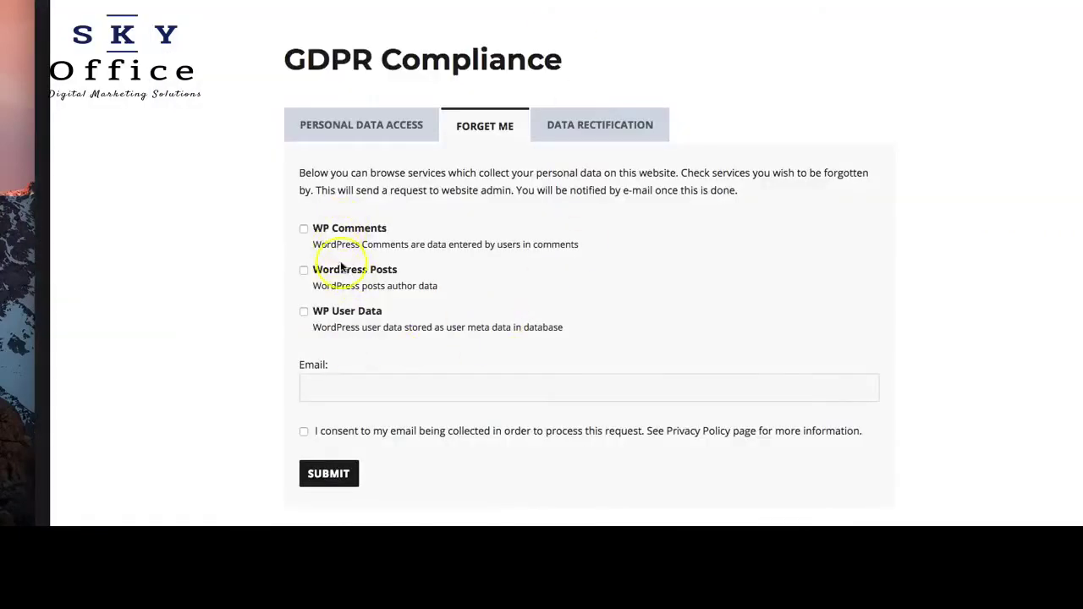
Submit a Forget Me request for WP Comments, entering the requester's email and consenting to its collection
click(304, 229)
click(355, 387)
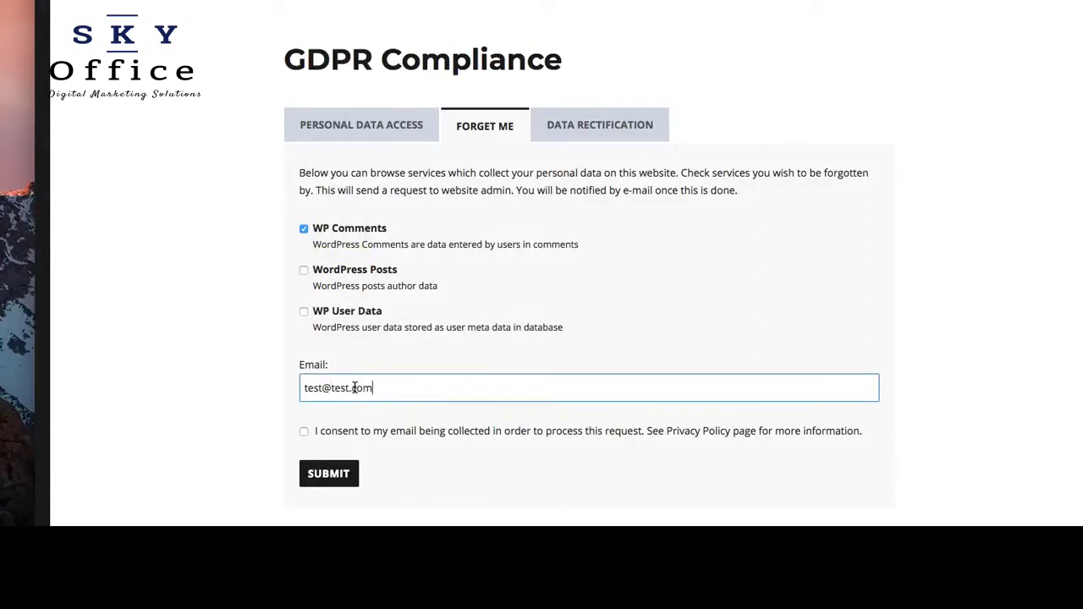
text(test@test.com)
click(305, 431)
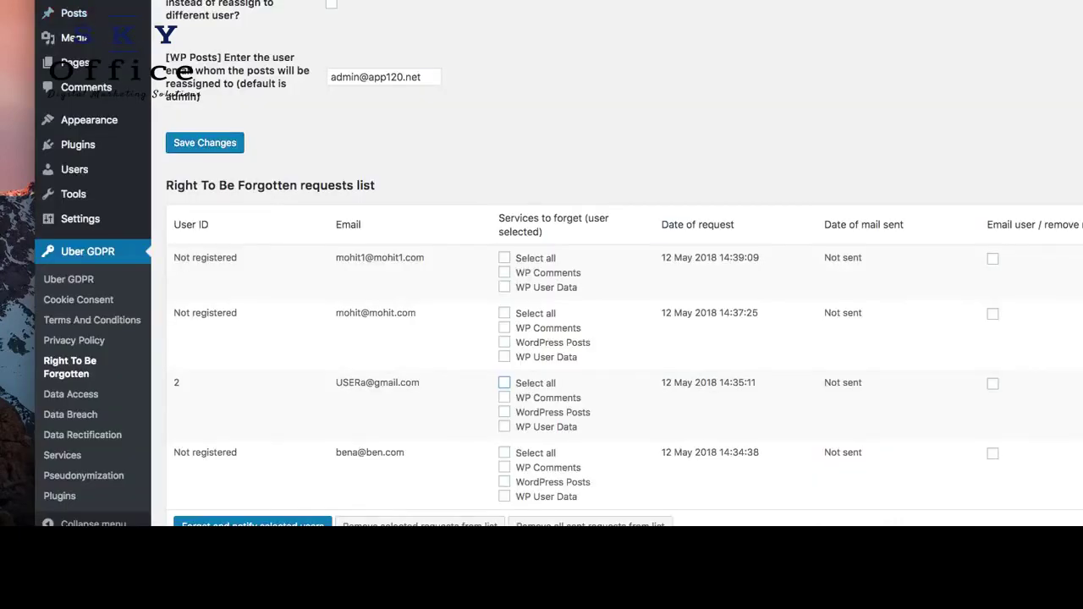
Refresh the Right To Be Forgotten requests list, and select all services and the email/remove option for the newest request
key(super+r)
scroll(351, 147, down, 6)
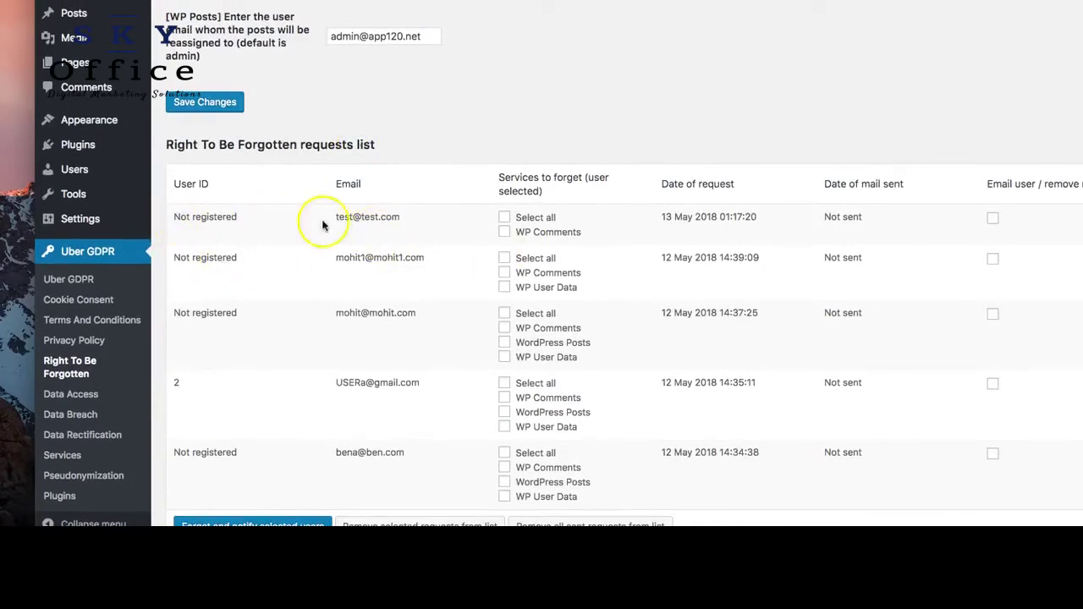
drag(596, 237, 505, 220)
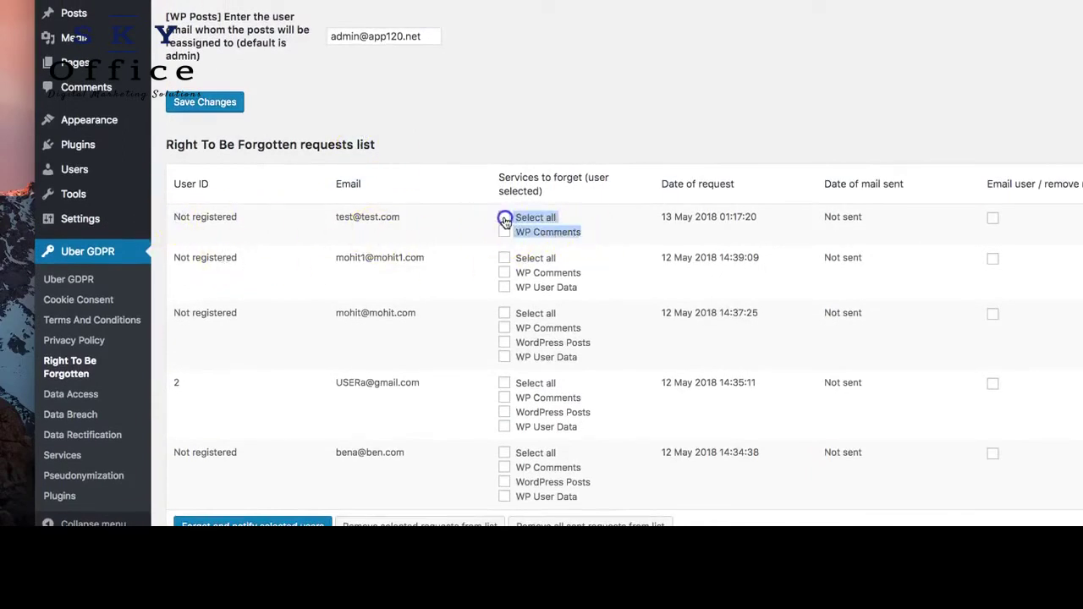
click(504, 217)
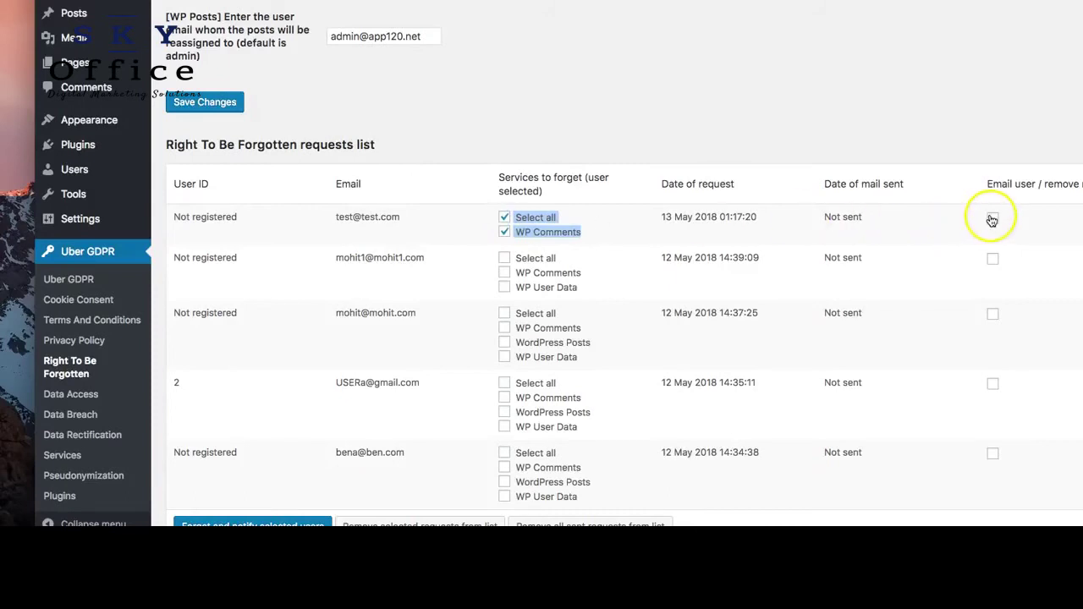
click(992, 218)
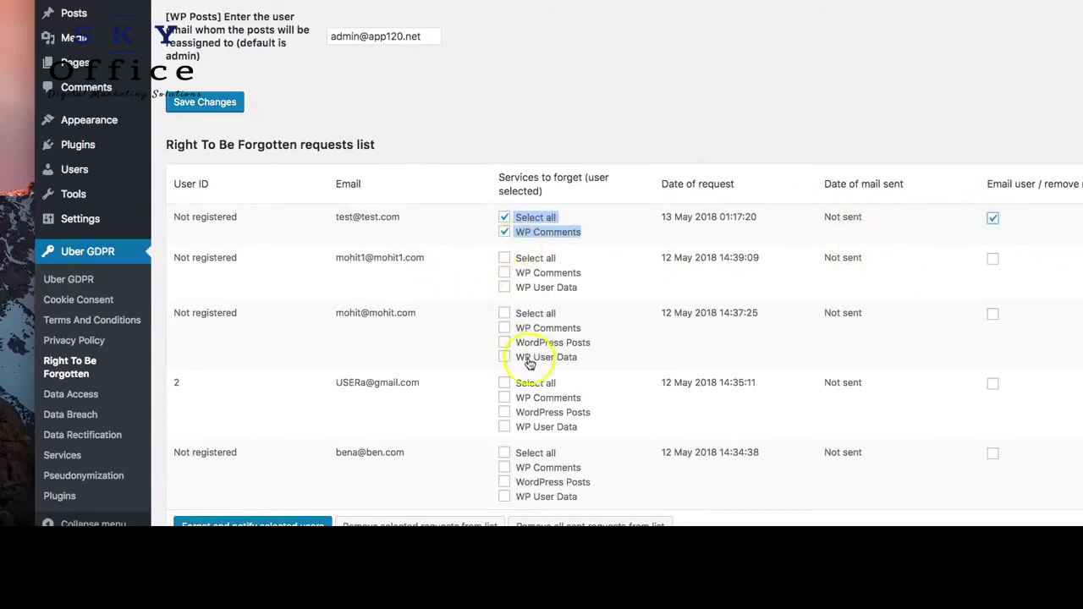
Select all services and the email/remove option for user ID 2's request, and forget and notify the selected users
click(503, 384)
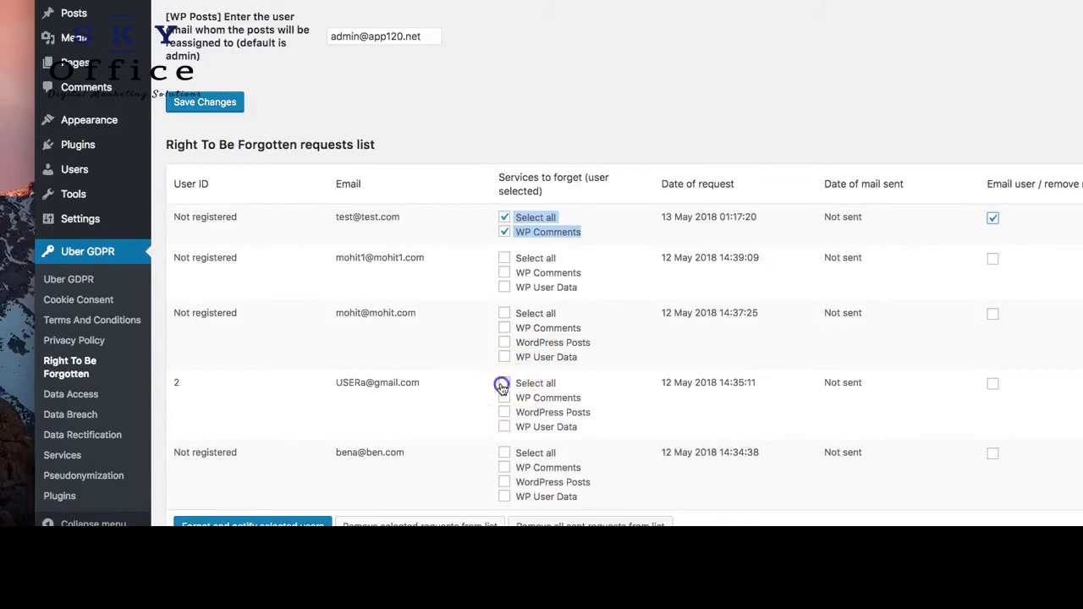
click(991, 384)
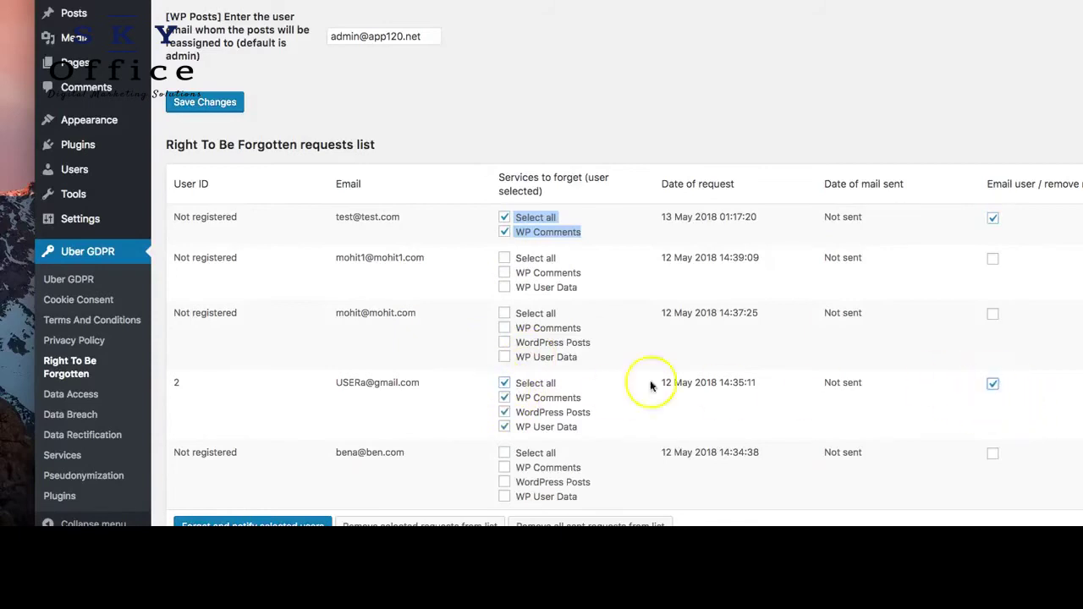
scroll(293, 494, down, 1)
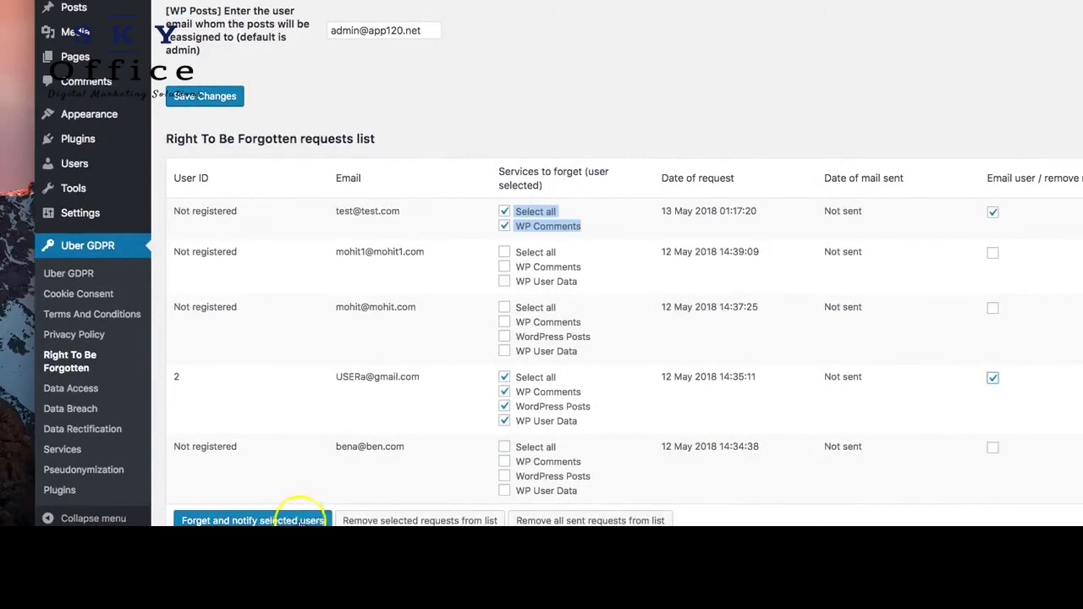
click(283, 518)
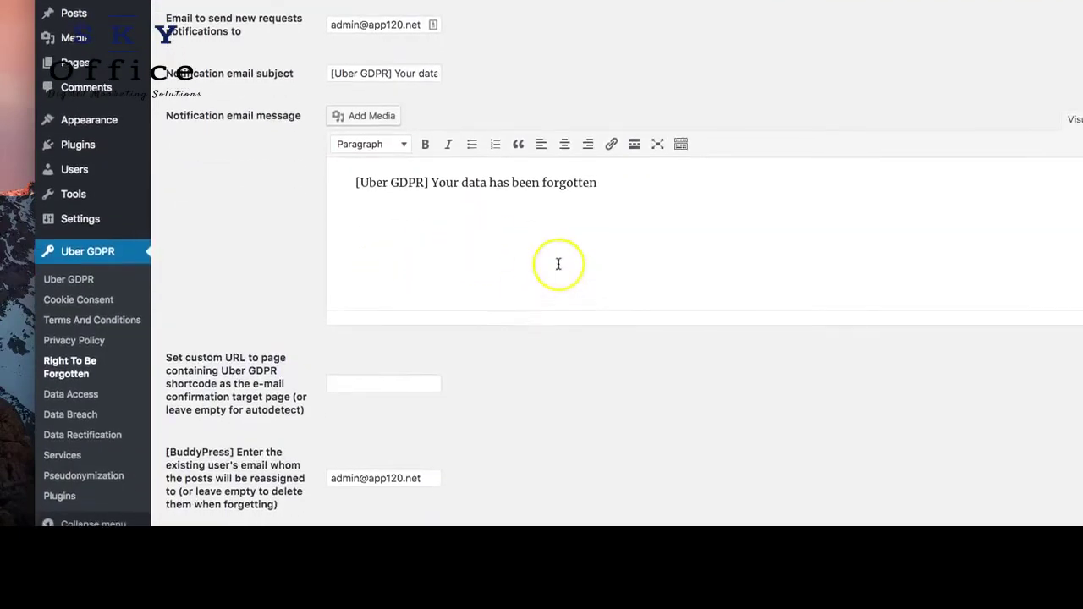
Open the plugin's Data Access settings and view the matching Personal Data Access form on the GDPR Compliance page
click(71, 395)
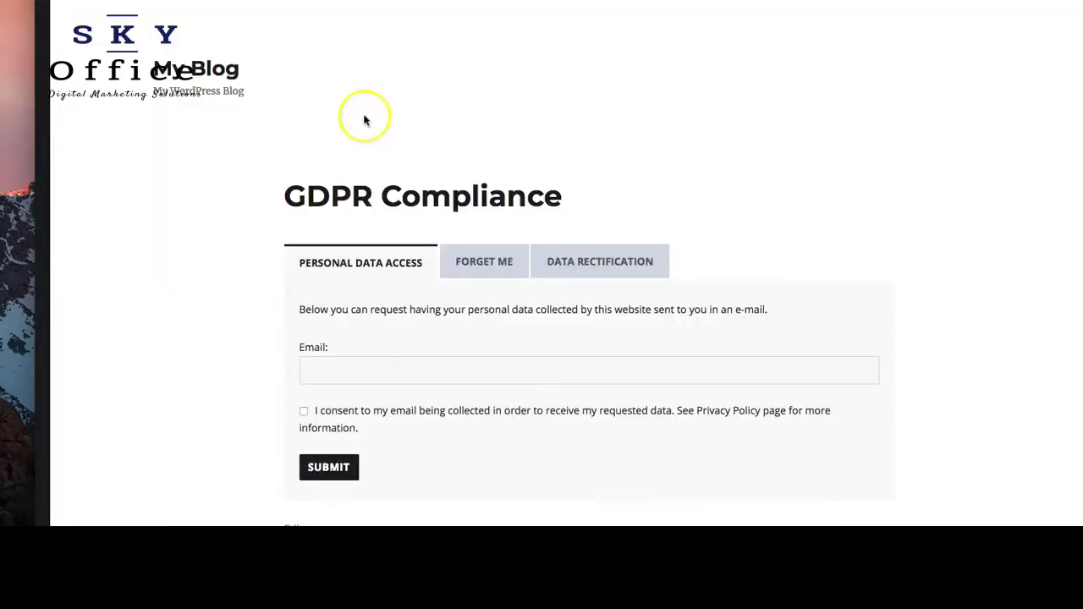
click(502, 265)
click(360, 255)
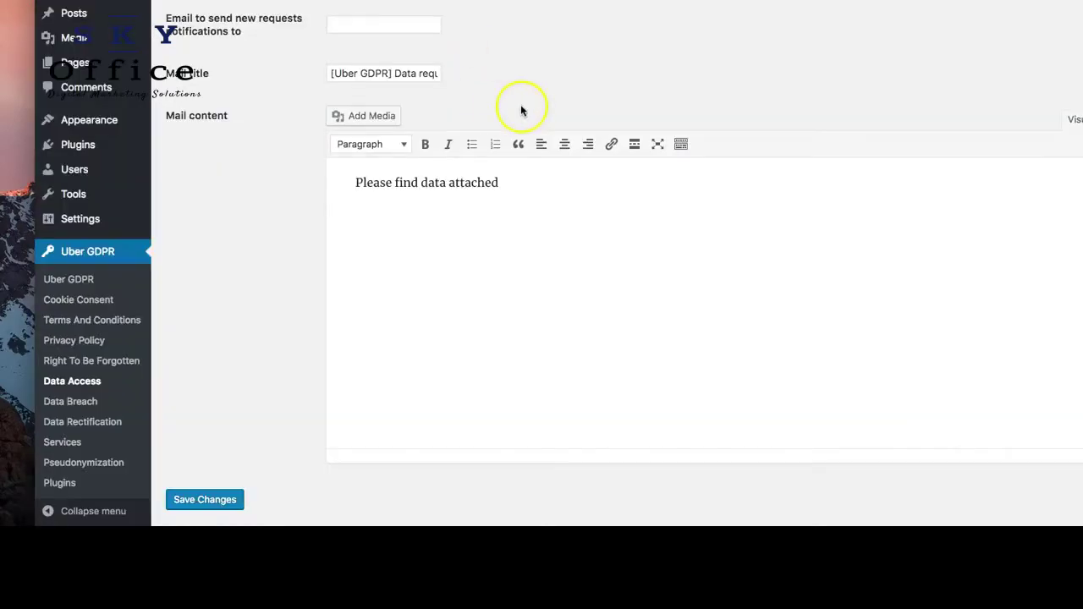
Preview the data of the first request in the Data access requests list and select that request for action
scroll(522, 104, down, 5)
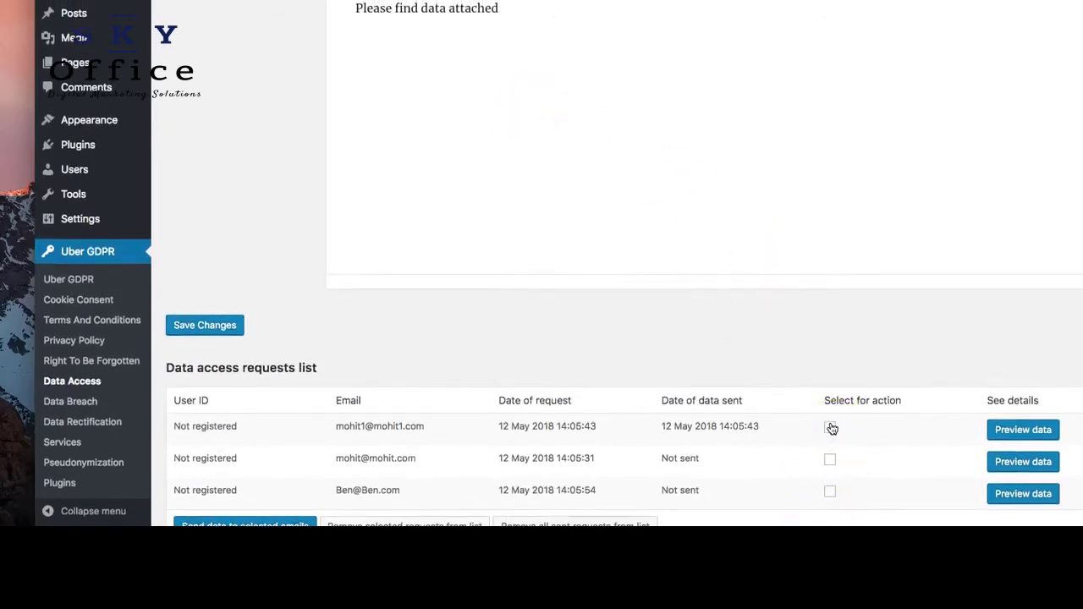
click(831, 429)
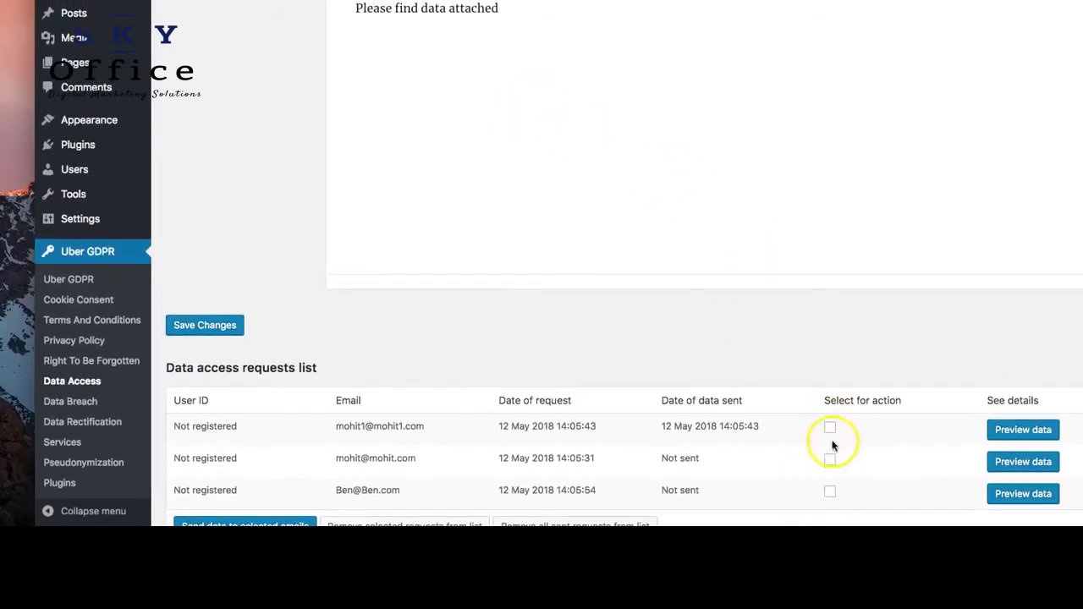
click(996, 437)
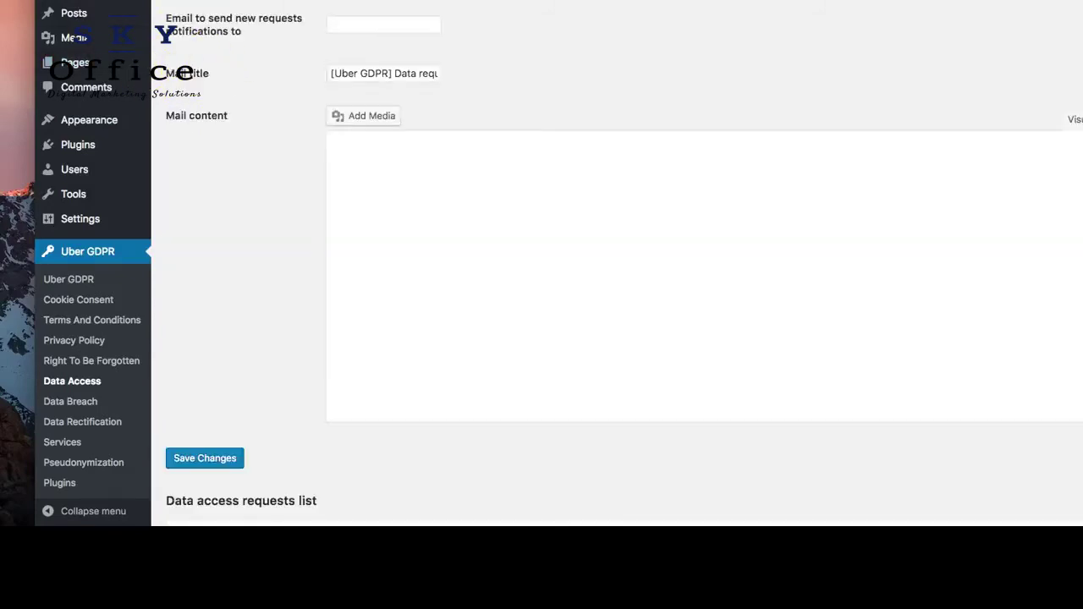
scroll(829, 423, down, 3)
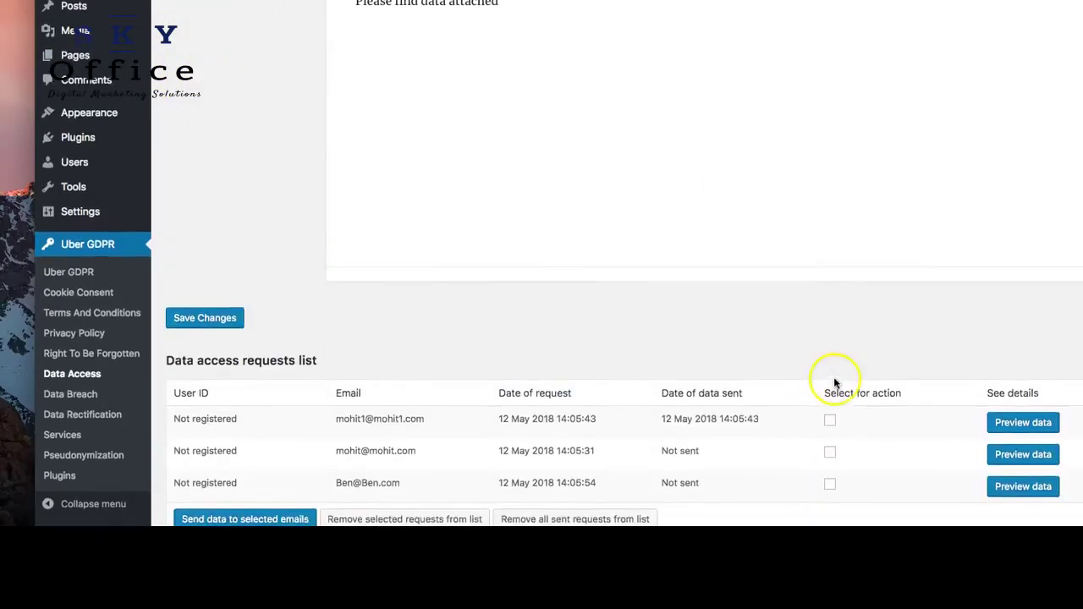
click(831, 430)
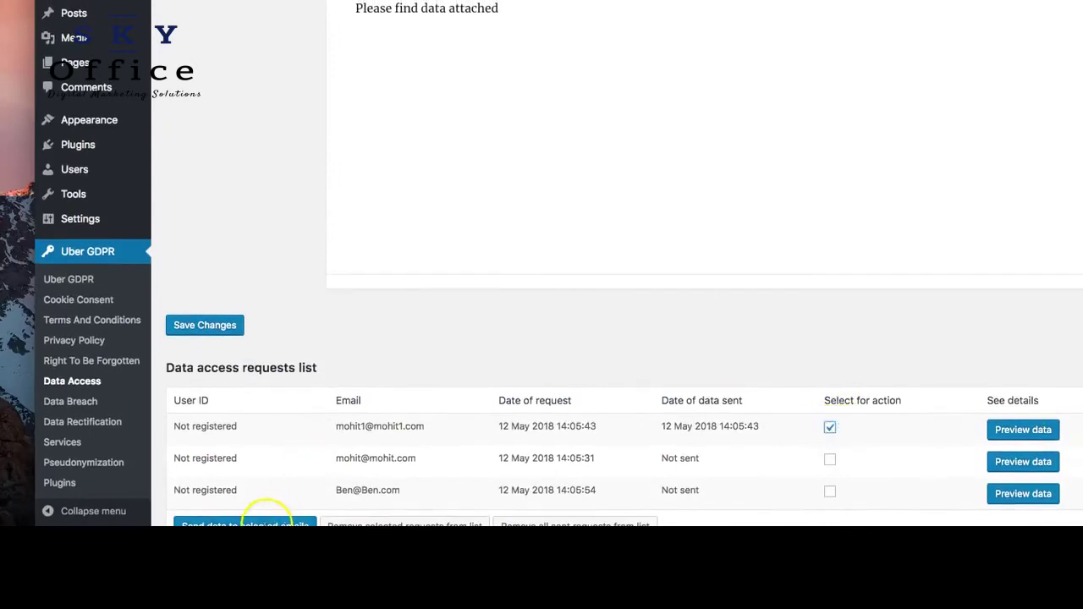
scroll(362, 266, up, 3)
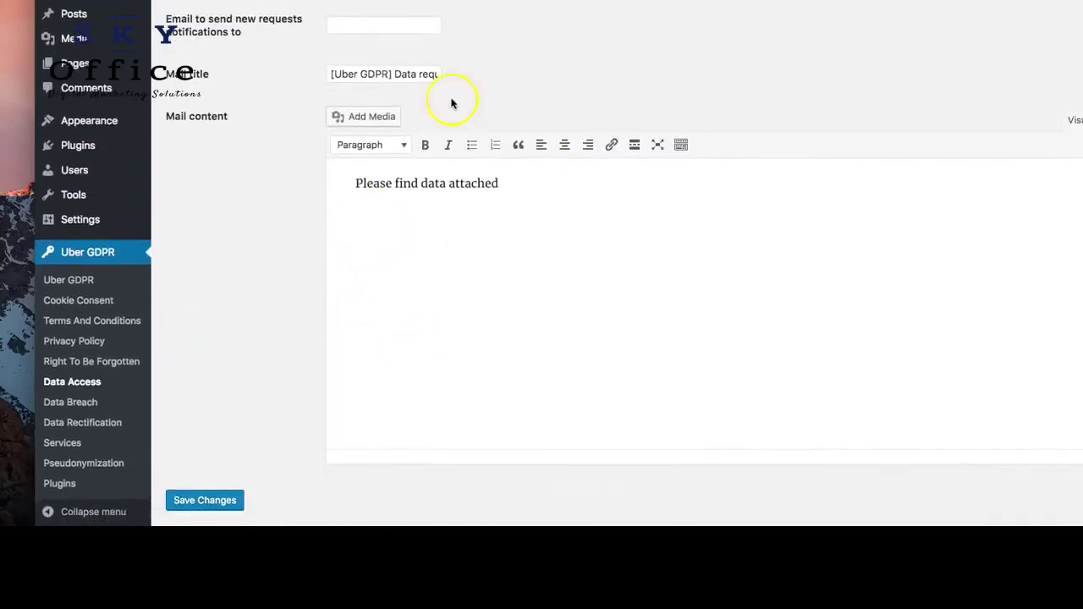
Review the plugin's Data Breach settings, including the mail content and the services to collect user emails from
click(91, 403)
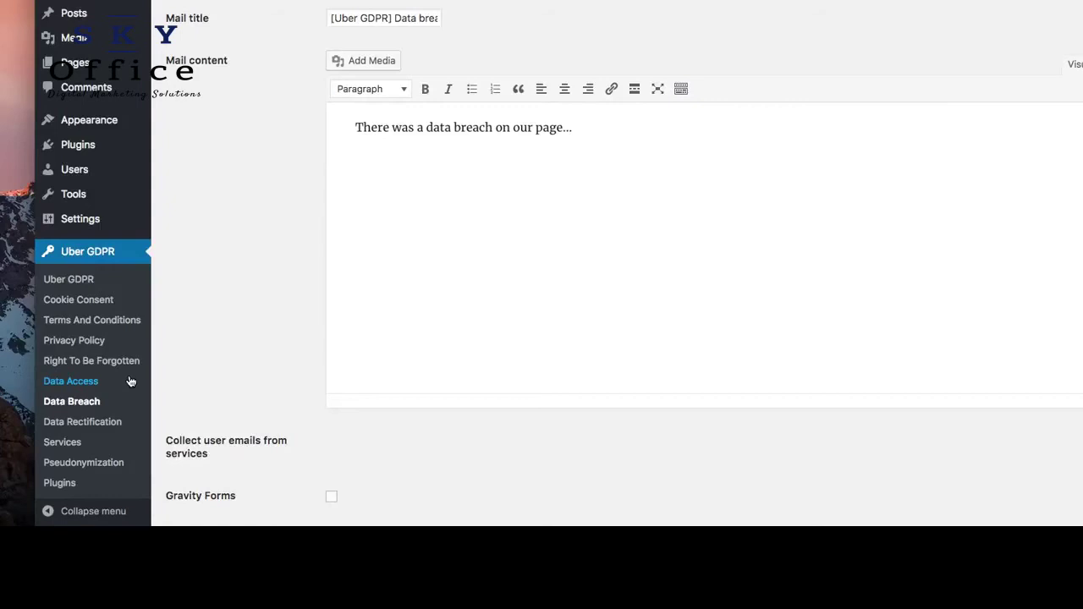
scroll(533, 211, down, 3)
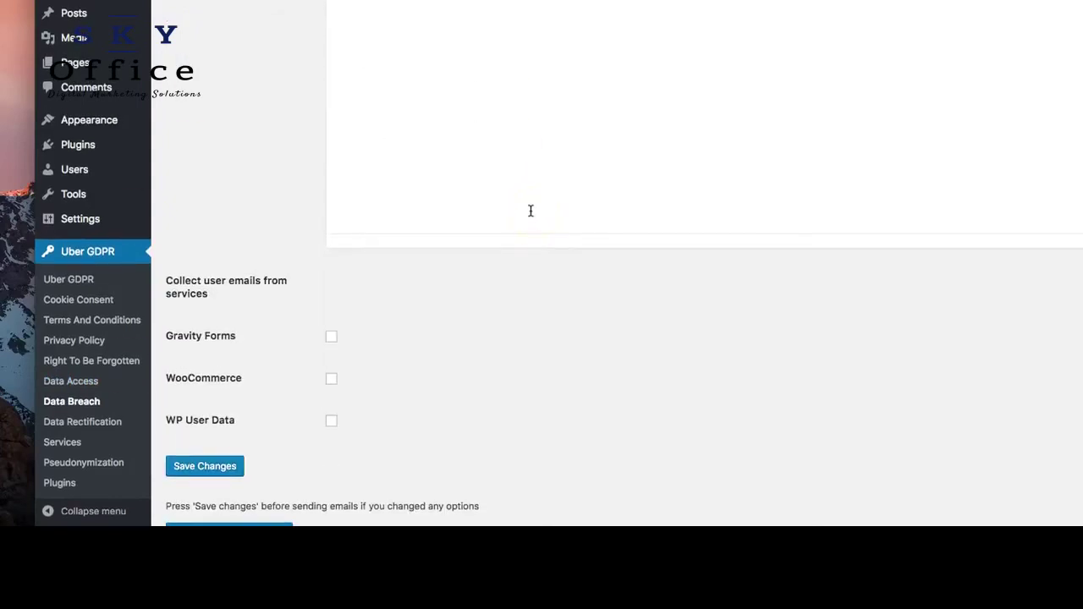
Review the Data Rectification settings and requests list, including the rectified data submitted in the first request
click(85, 421)
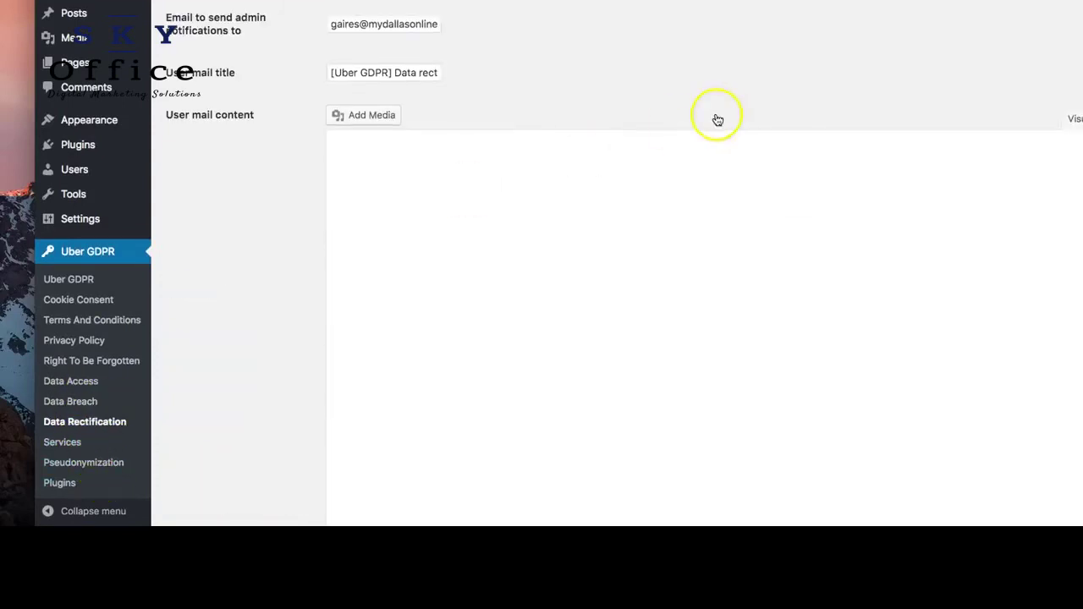
scroll(406, 150, down, 5)
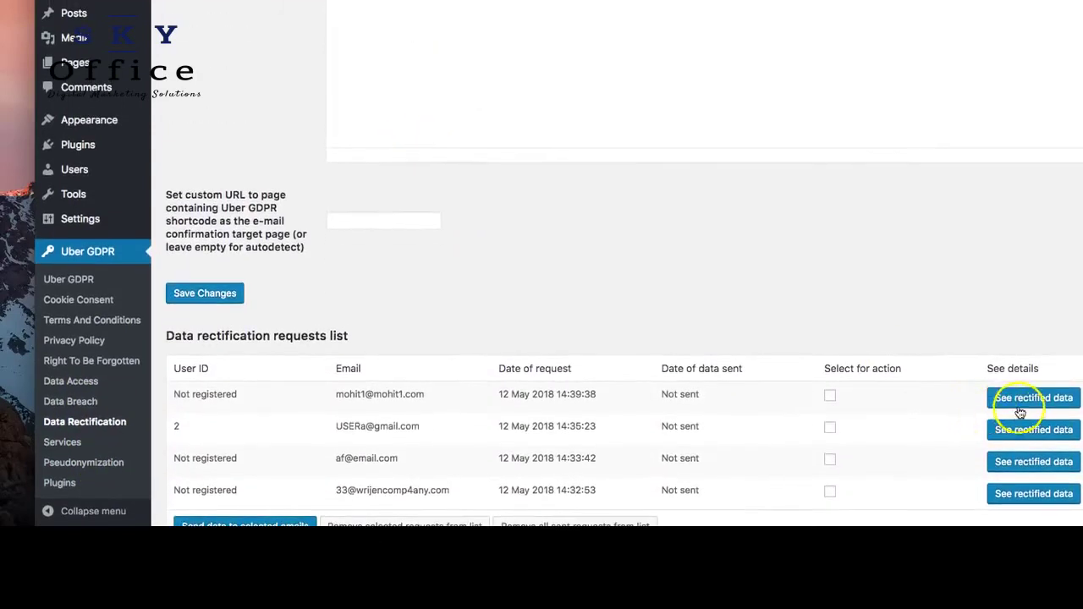
click(1019, 401)
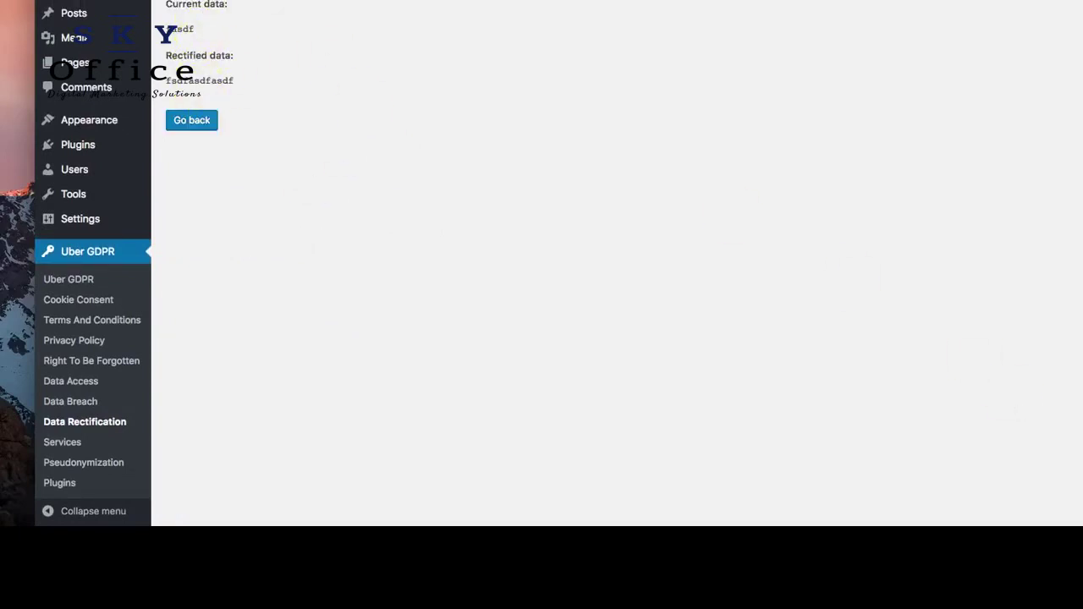
click(192, 120)
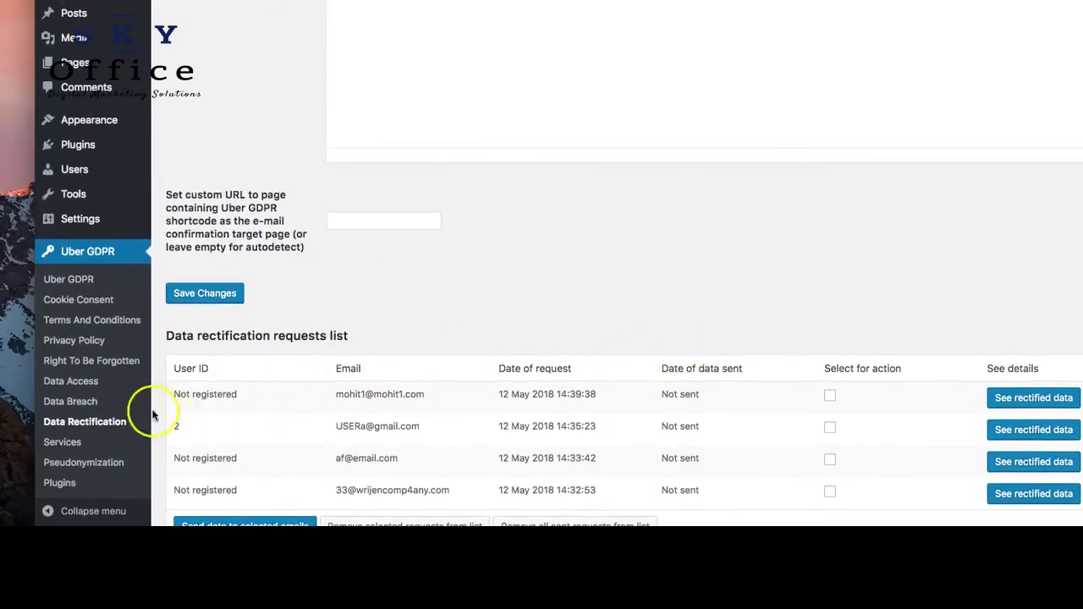
scroll(322, 343, up, 5)
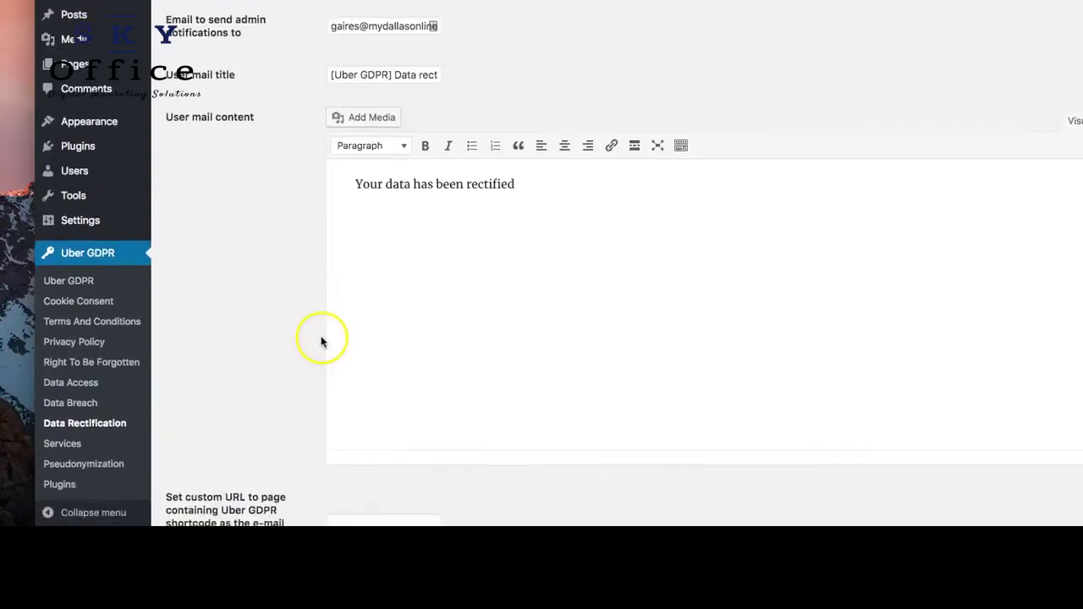
scroll(781, 432, down, 5)
scroll(781, 433, up, 1)
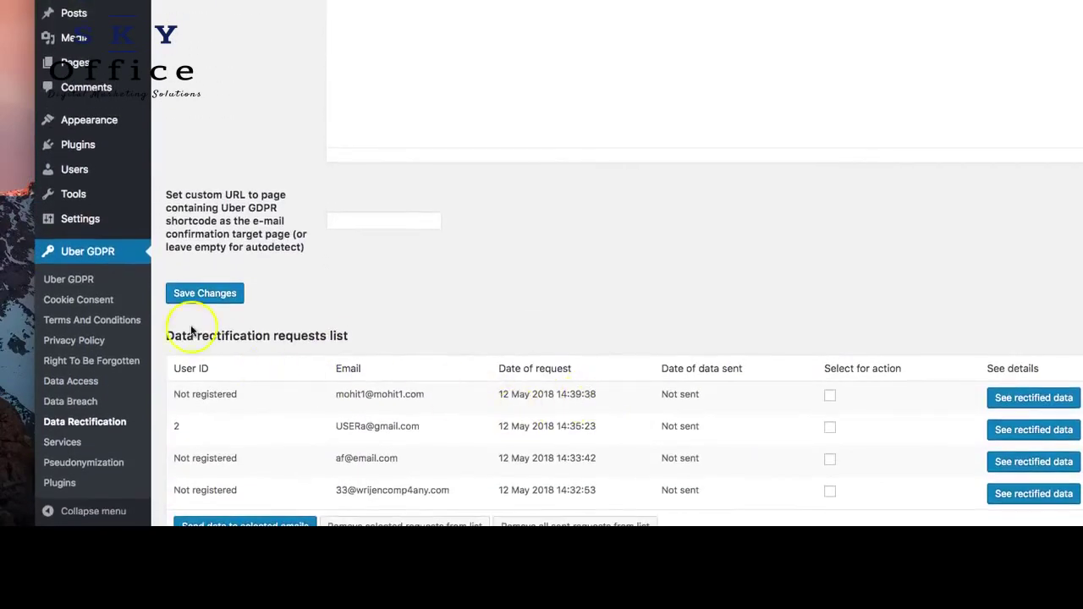
Examine the Services settings for each integration's description and consent checkbox options, from BuddyPress through WP User Data
click(63, 443)
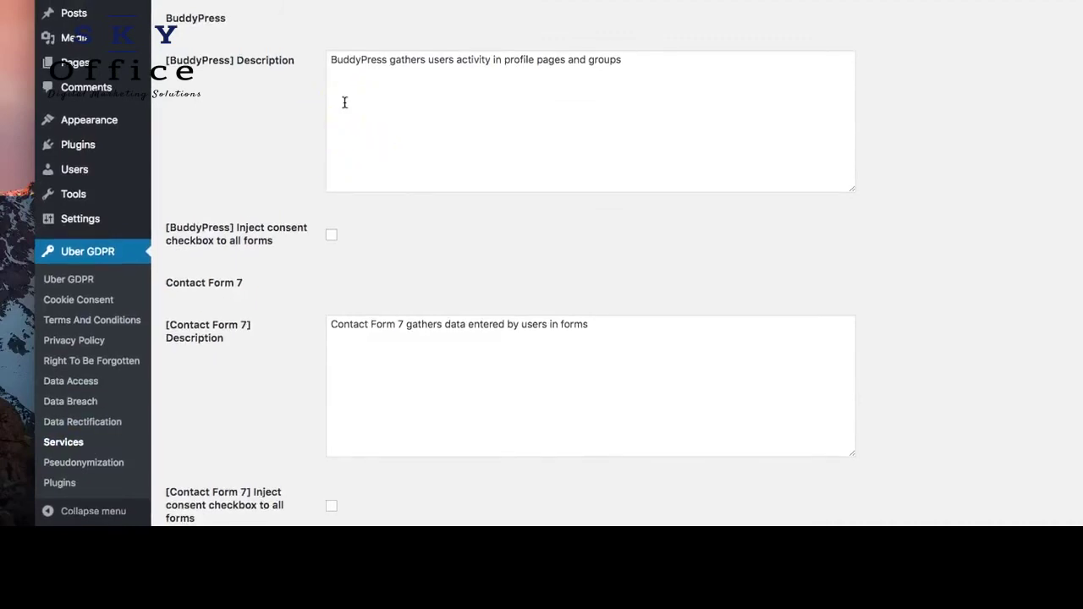
scroll(344, 135, down, 6)
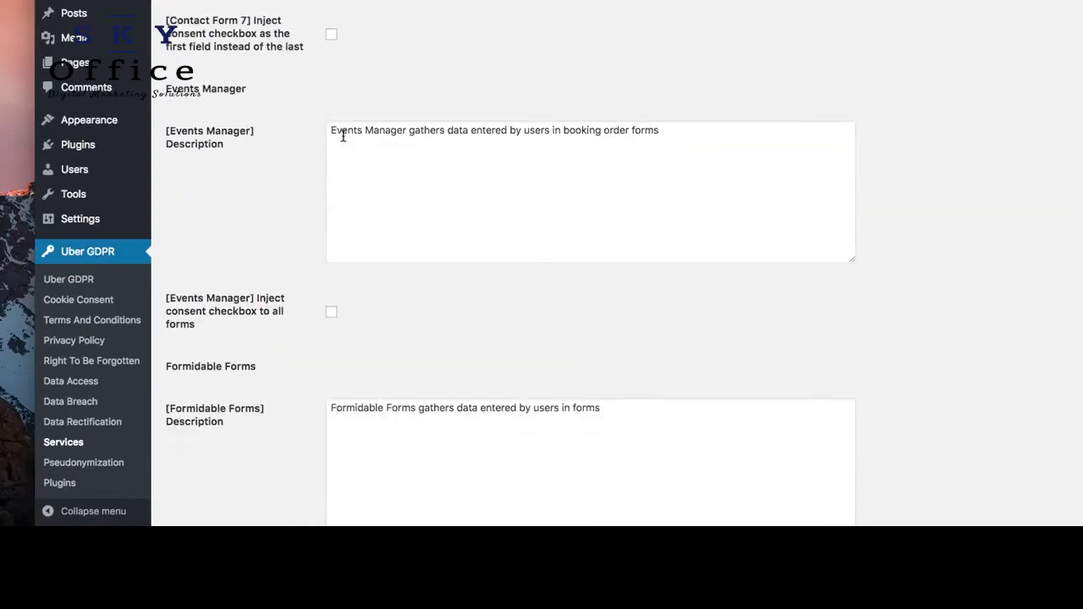
scroll(344, 136, up, 6)
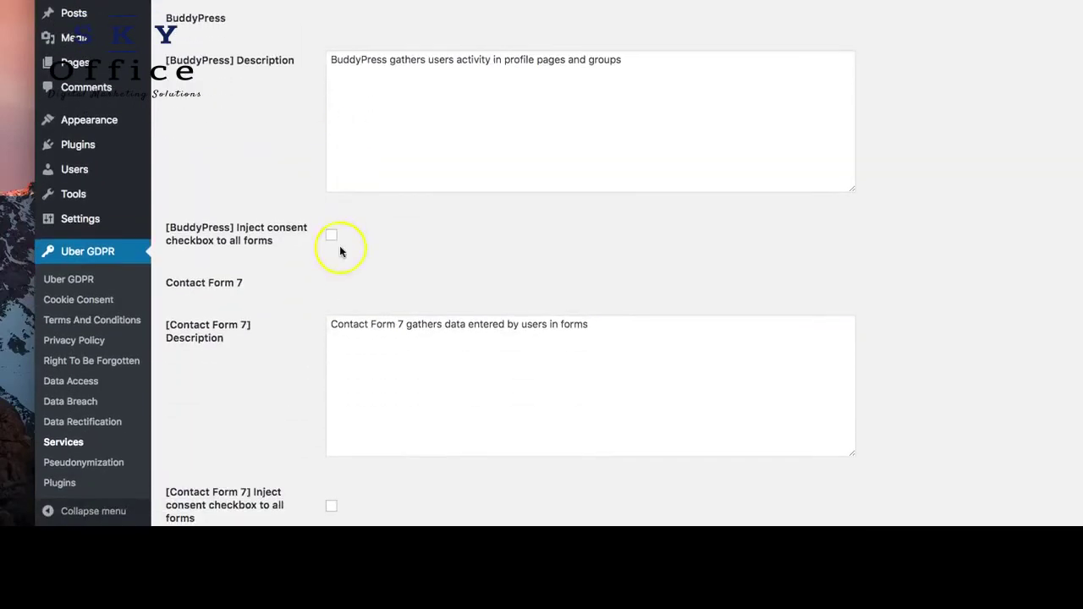
scroll(339, 249, down, 10)
scroll(339, 244, down, 5)
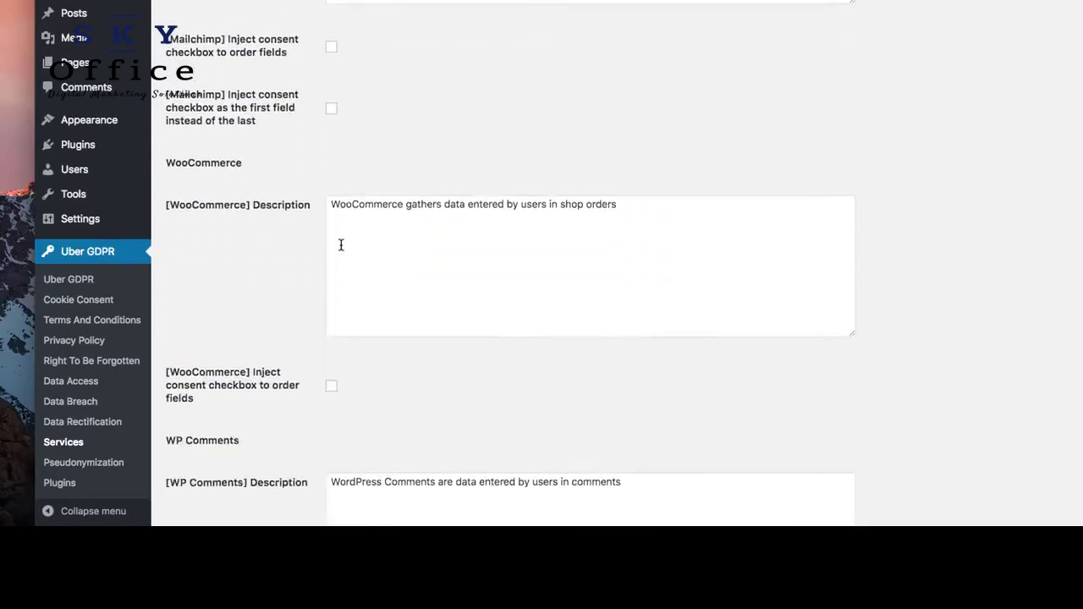
scroll(341, 245, down, 7)
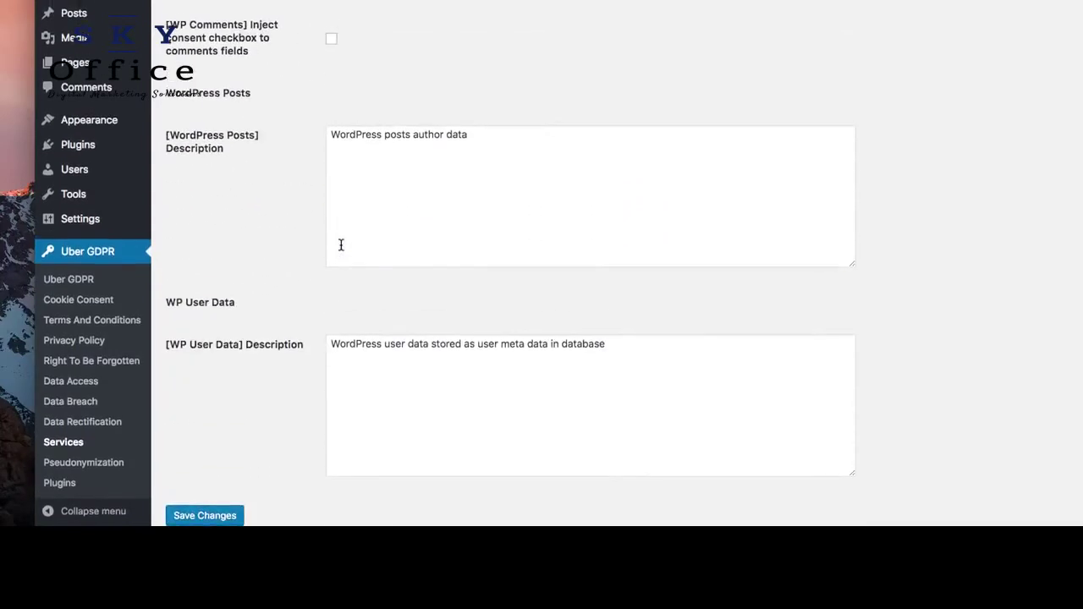
click(214, 200)
scroll(330, 343, up, 15)
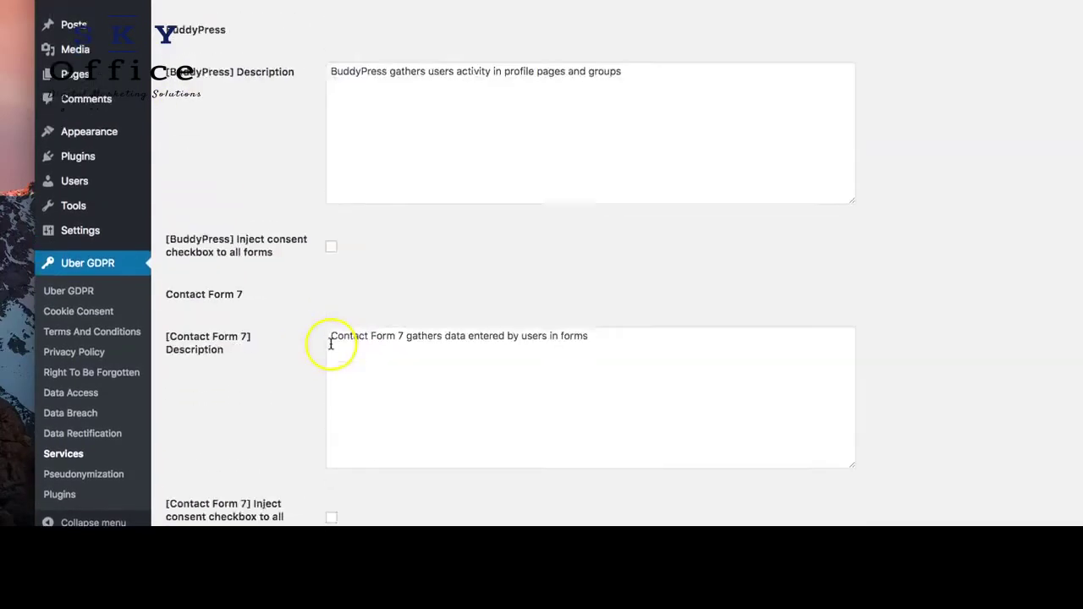
Turn on injecting the consent checkbox into all BuddyPress forms
scroll(327, 341, down, 1)
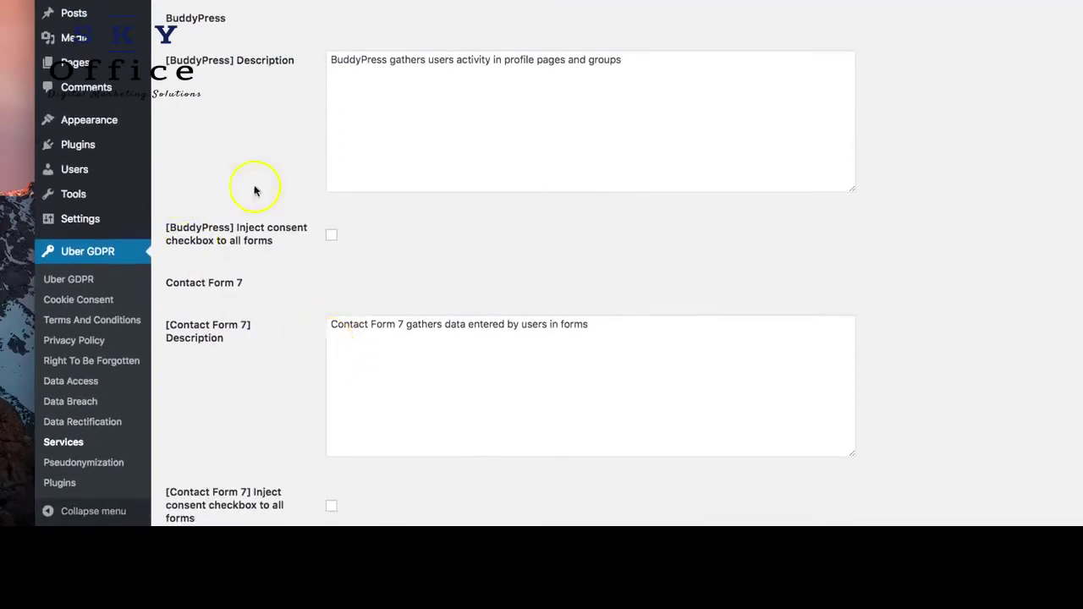
click(331, 237)
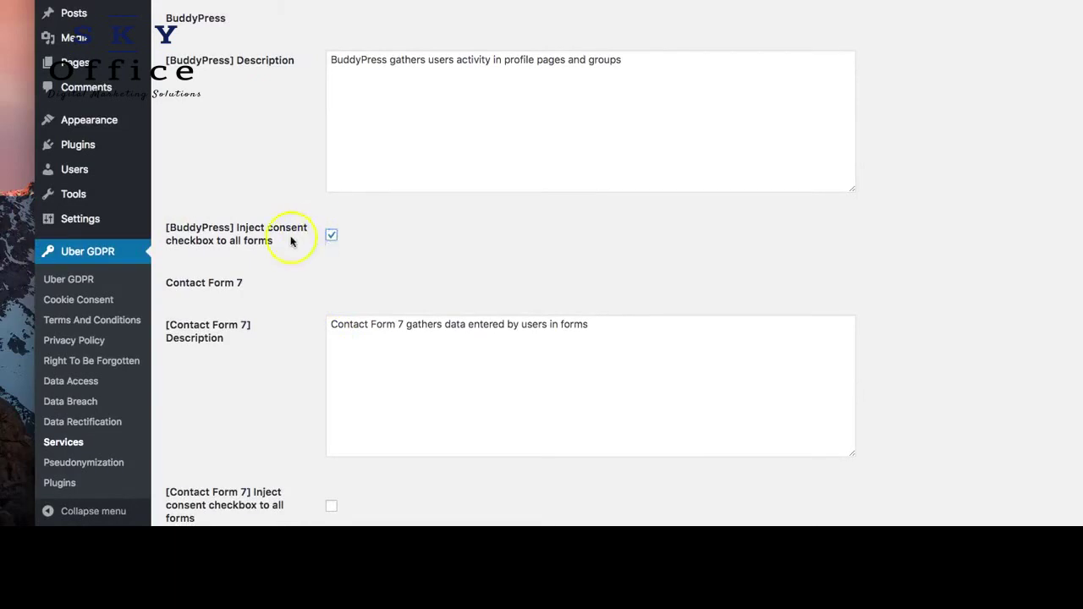
Review the Pseudonymization settings, including the warning, usage instructions, automatic encryption and decryption options, and the WooCommerce and WP User Data fields to encrypt
click(111, 465)
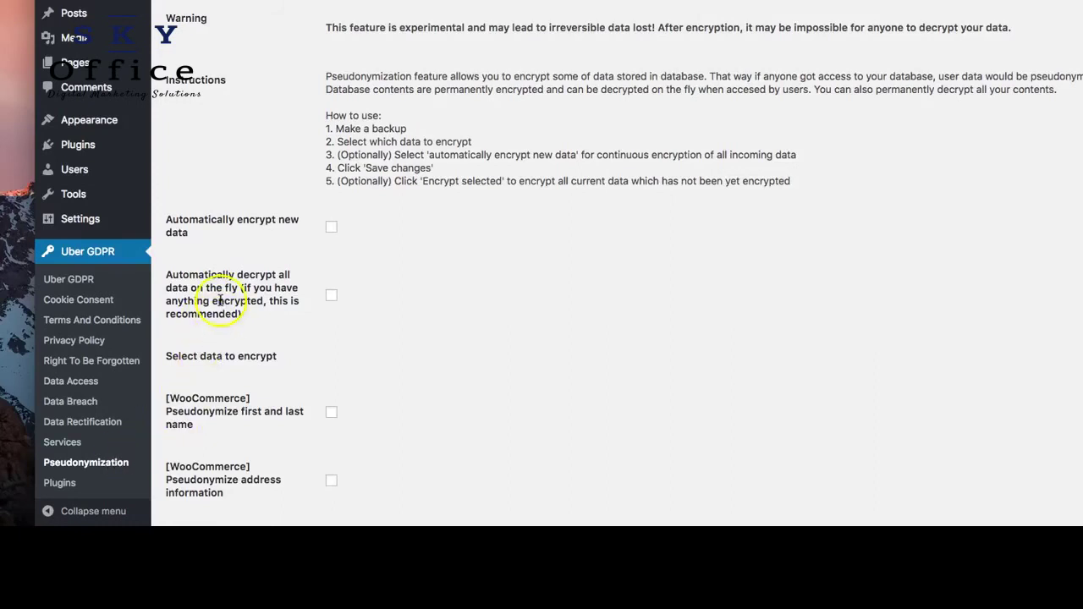
scroll(234, 311, down, 3)
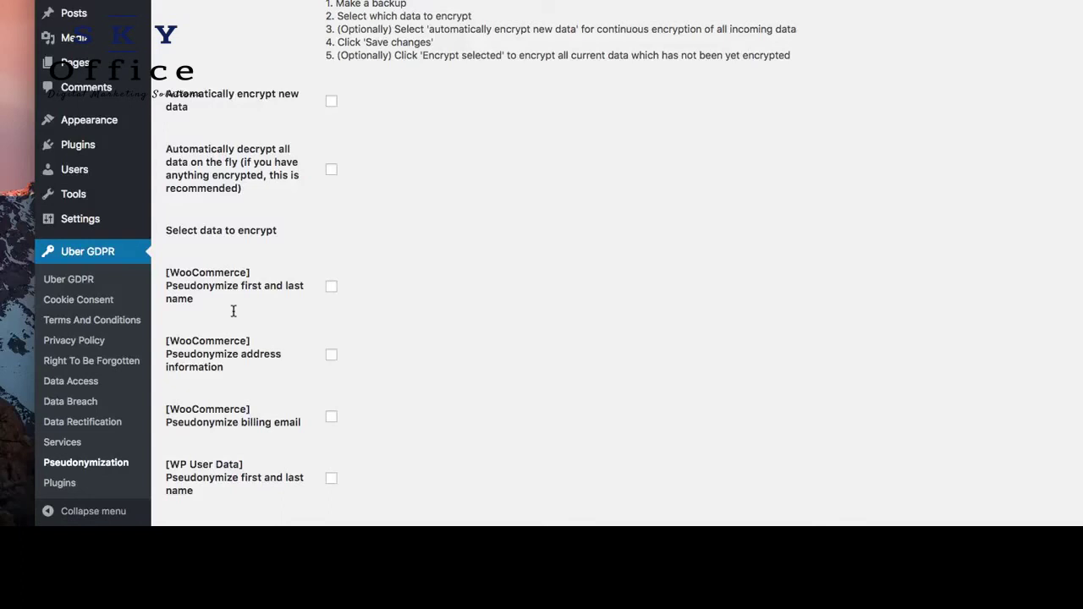
click(330, 107)
scroll(285, 141, up, 3)
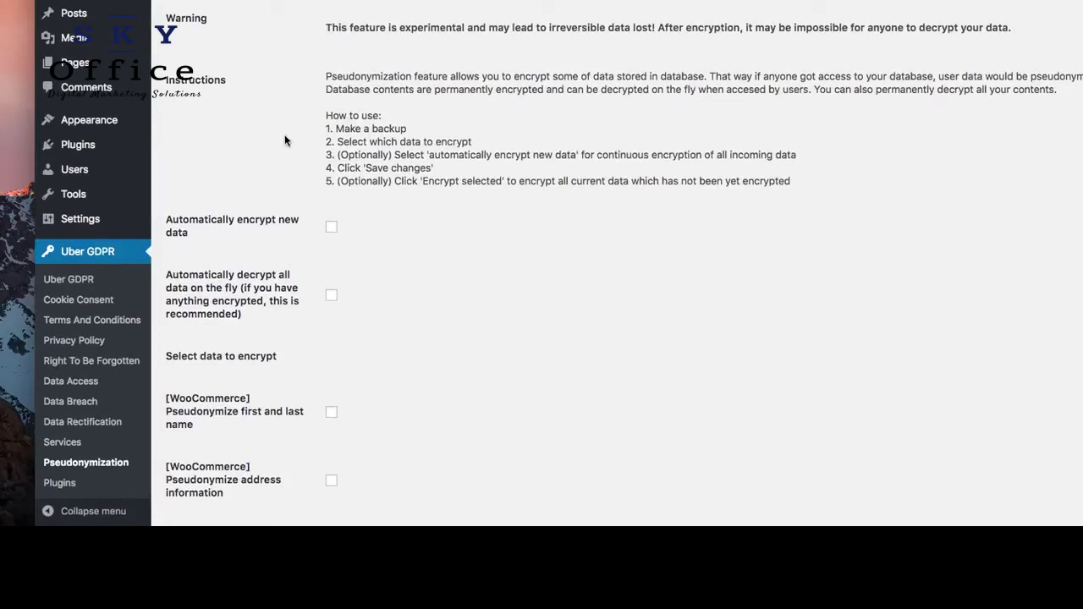
scroll(306, 215, down, 3)
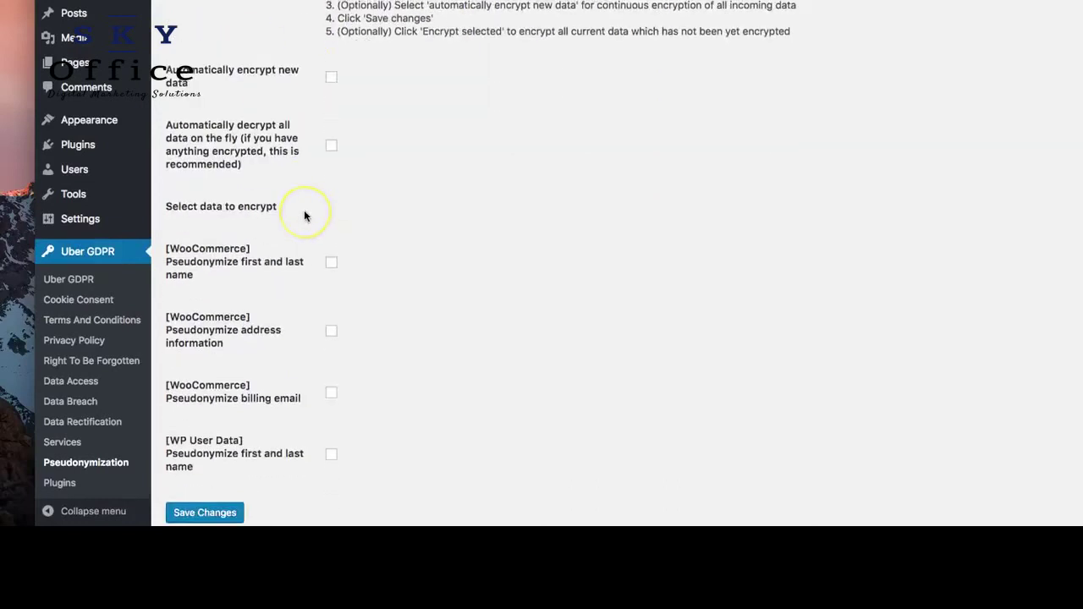
scroll(304, 216, down, 1)
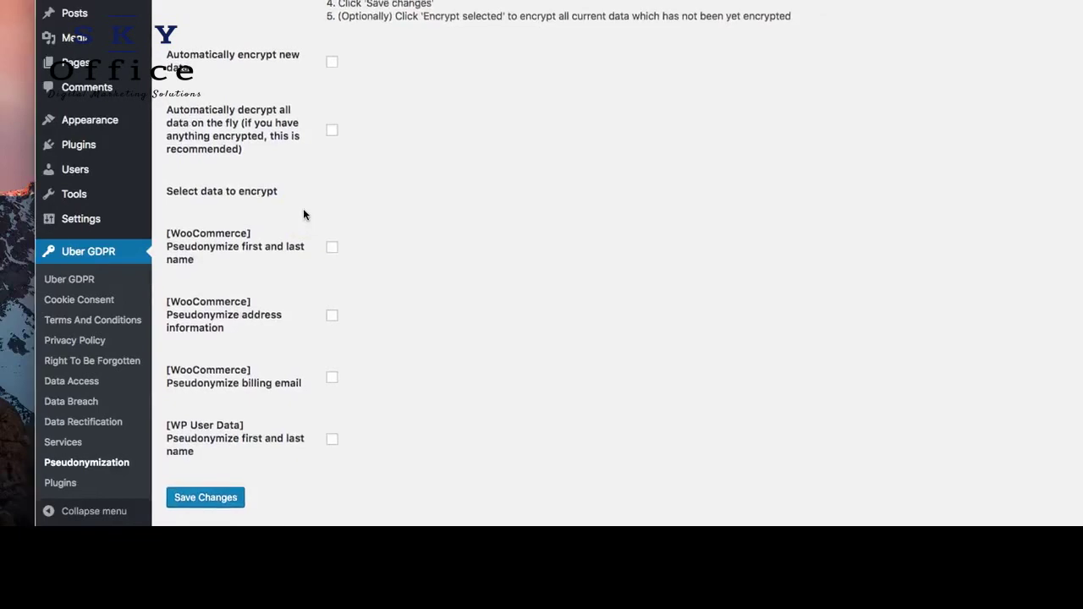
scroll(303, 215, up, 3)
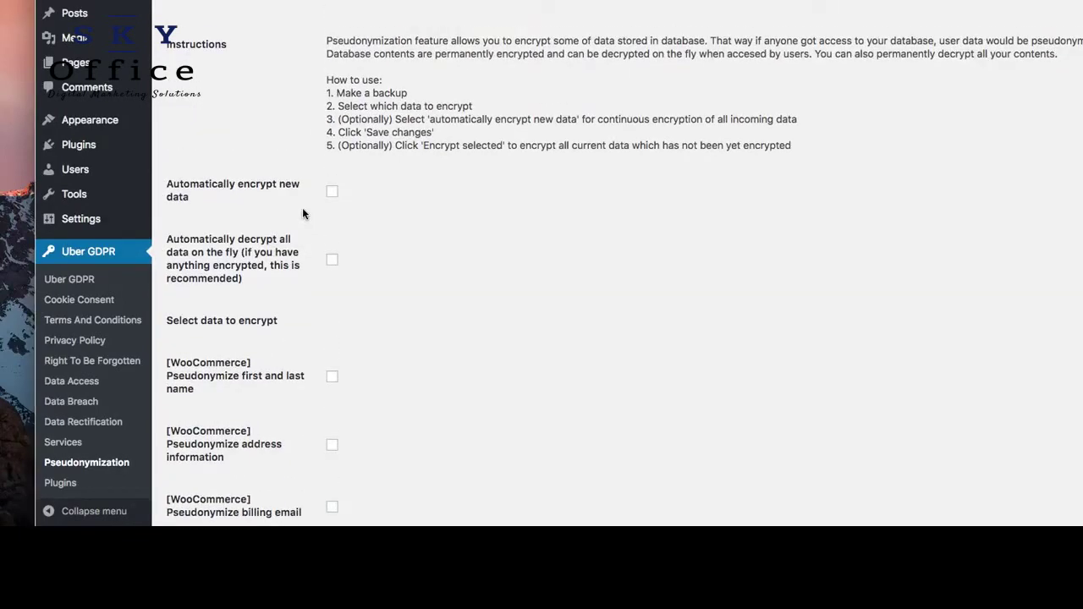
scroll(337, 333, down, 1)
scroll(337, 332, down, 3)
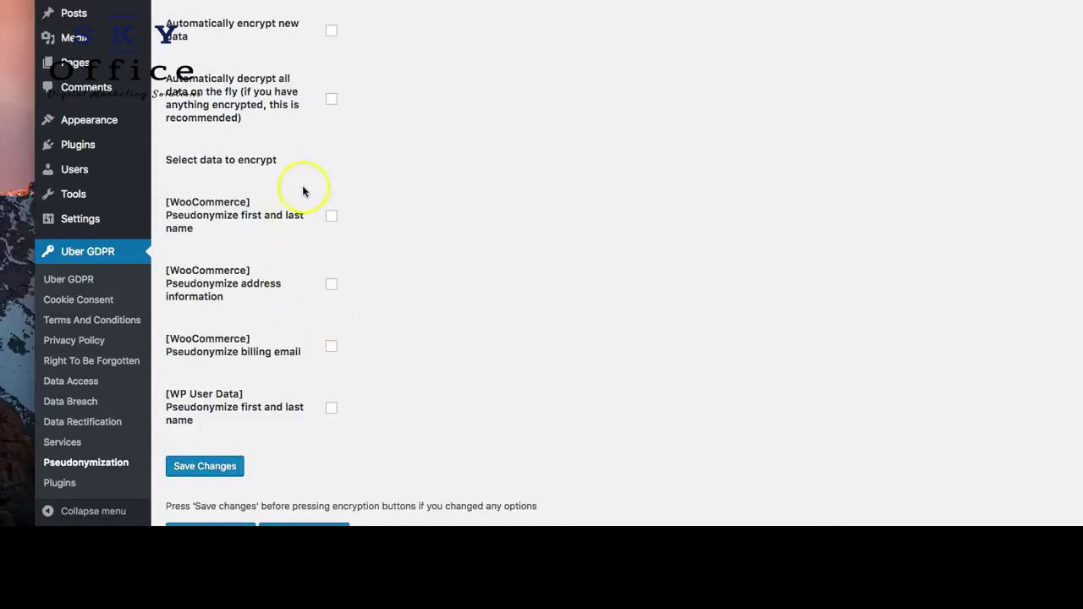
scroll(59, 480, up, 1)
Check the Uber GDPR plugin's Plugins list for the entries on installed plugins
click(67, 484)
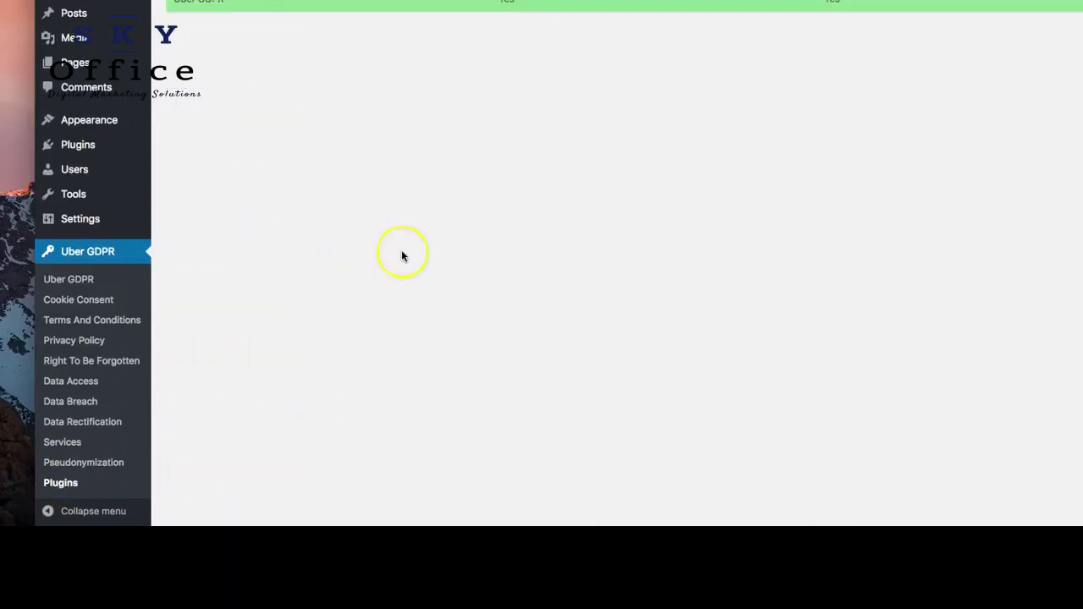
scroll(368, 205, up, 1)
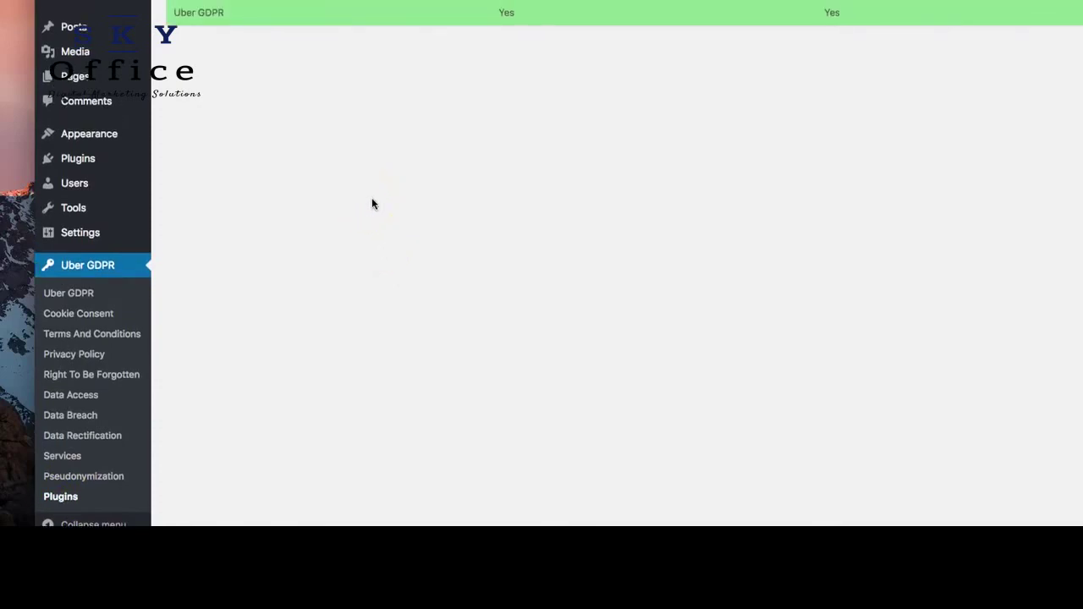
scroll(873, 89, down, 1)
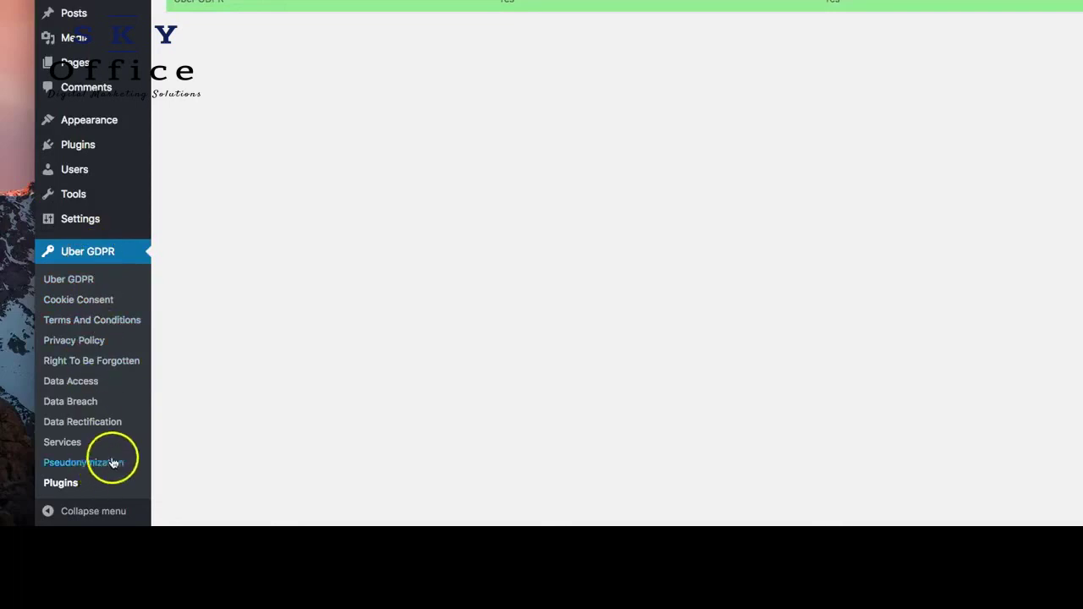
Revisit the Cookie Consent settings to review the notice content and the options for which pages display it
click(73, 307)
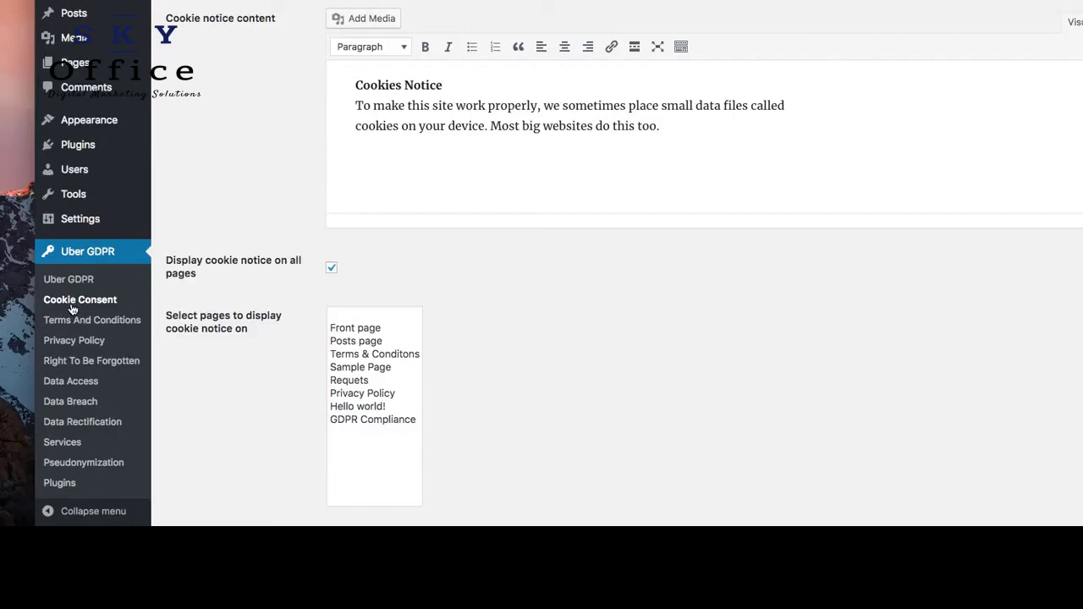
click(229, 192)
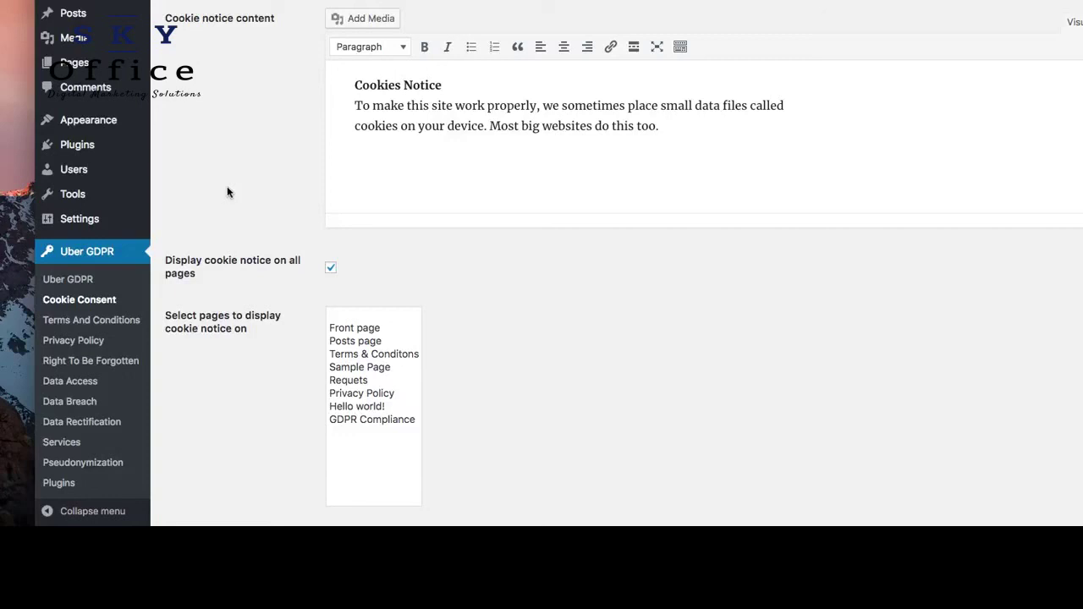
click(83, 462)
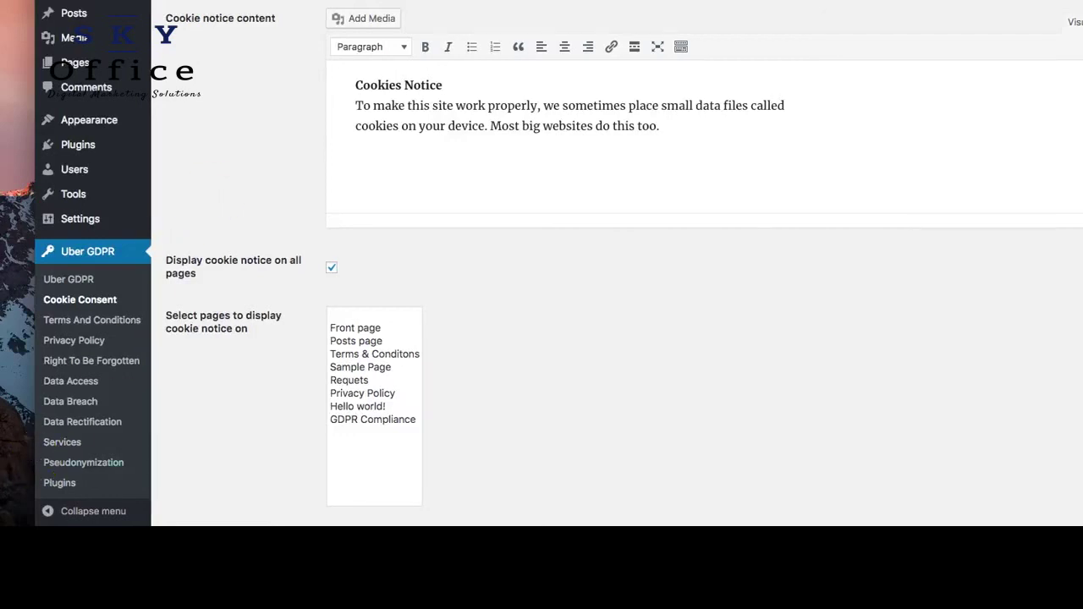